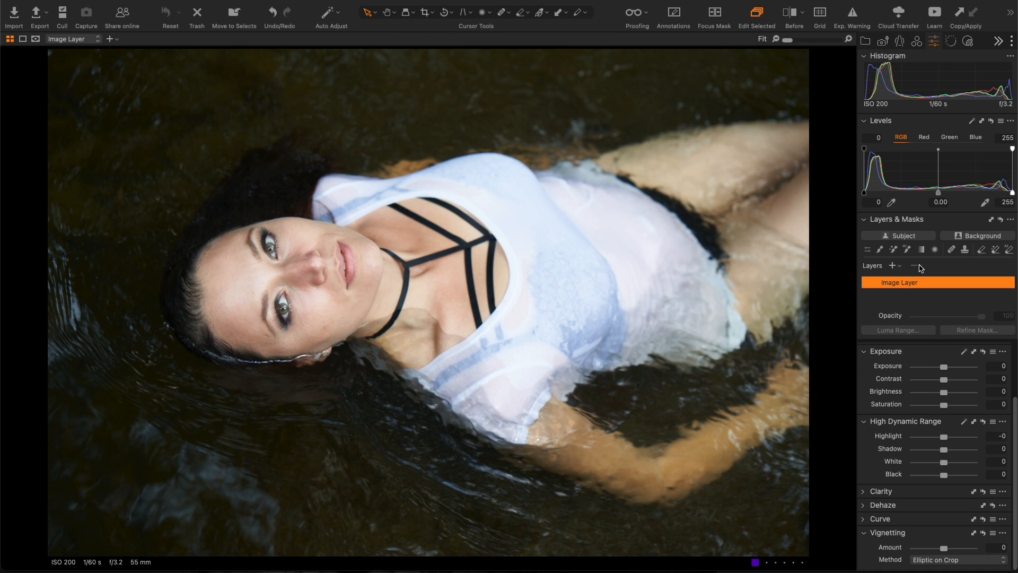
- Add a new adjustment layer and name it 'model'
{"action": "left_click", "coordinate": [894, 266]}
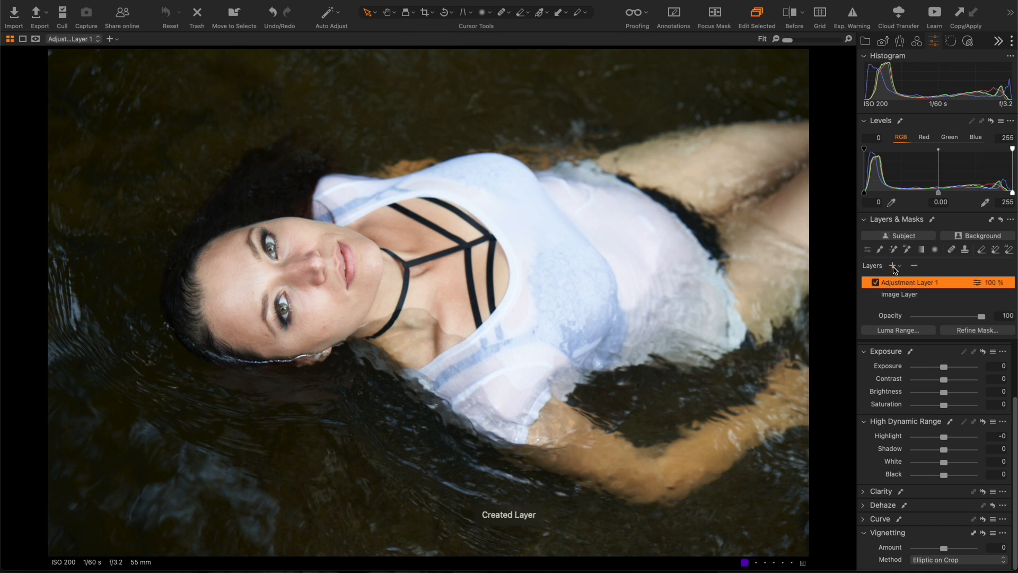
{"action": "double_click", "coordinate": [895, 282]}
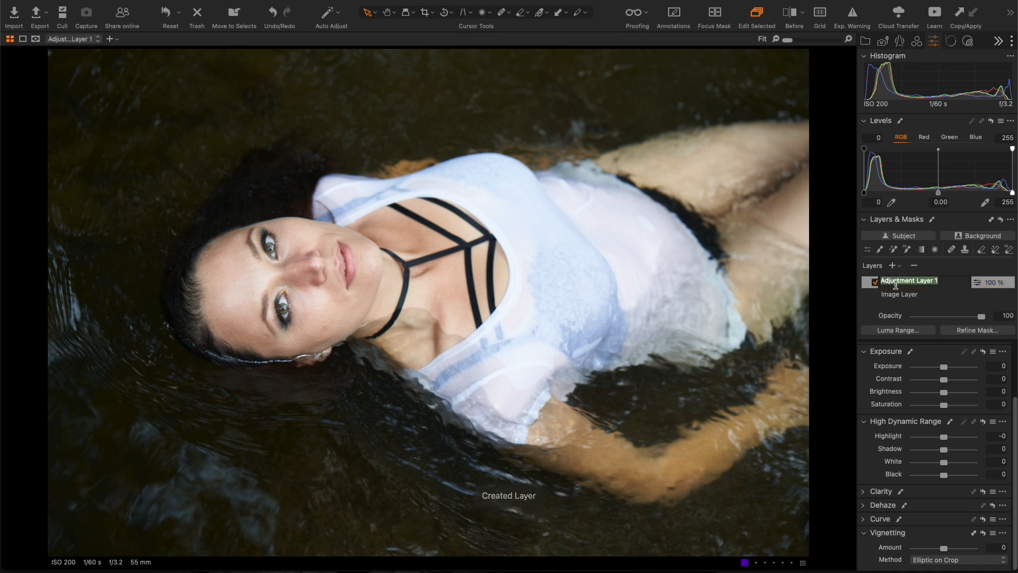
{"action": "type", "text": "model"}
{"action": "key", "text": "Return"}
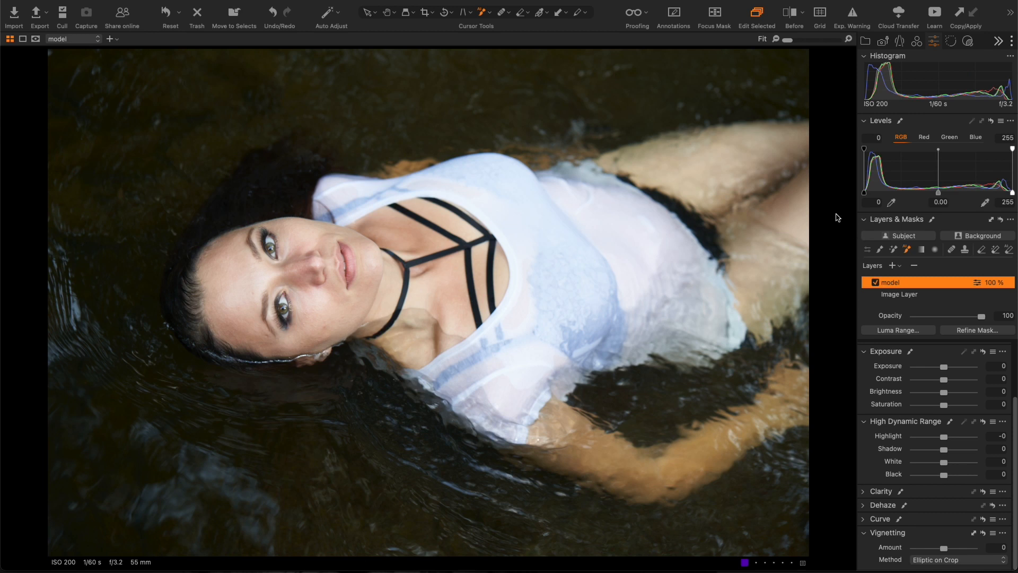
- Magic-brush the mask over her thigh, hip, shirt, chest, face, arm, hair and leg, with the overlay always shown
{"action": "left_click", "coordinate": [709, 170]}
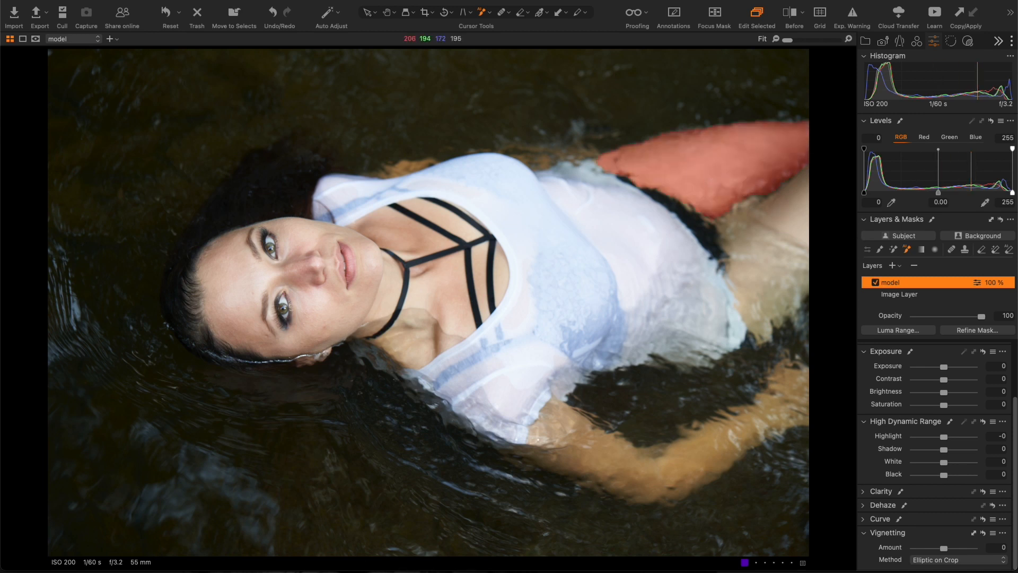
{"action": "left_click", "coordinate": [769, 233]}
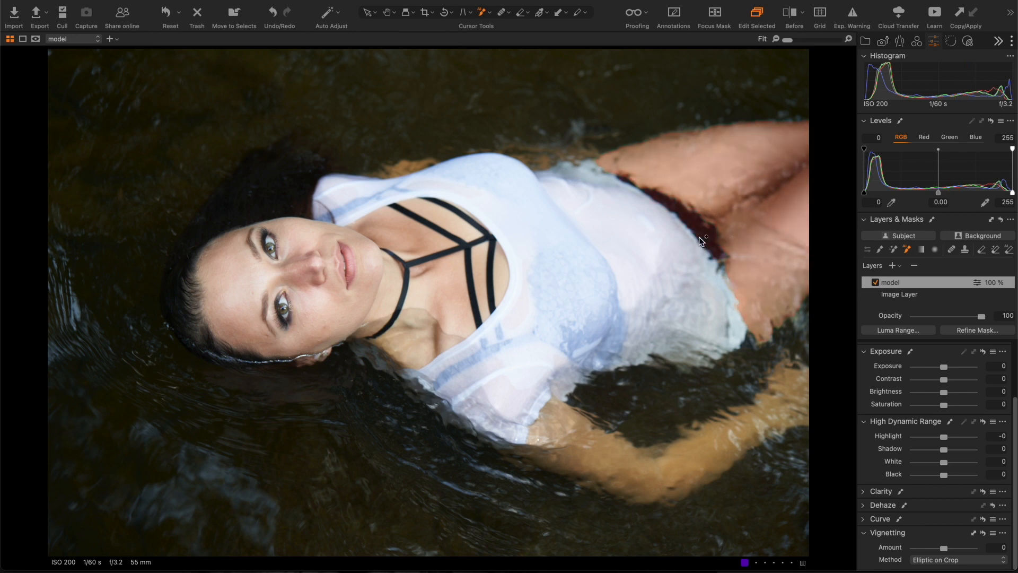
{"action": "left_click", "coordinate": [684, 240]}
{"action": "key", "text": "m"}
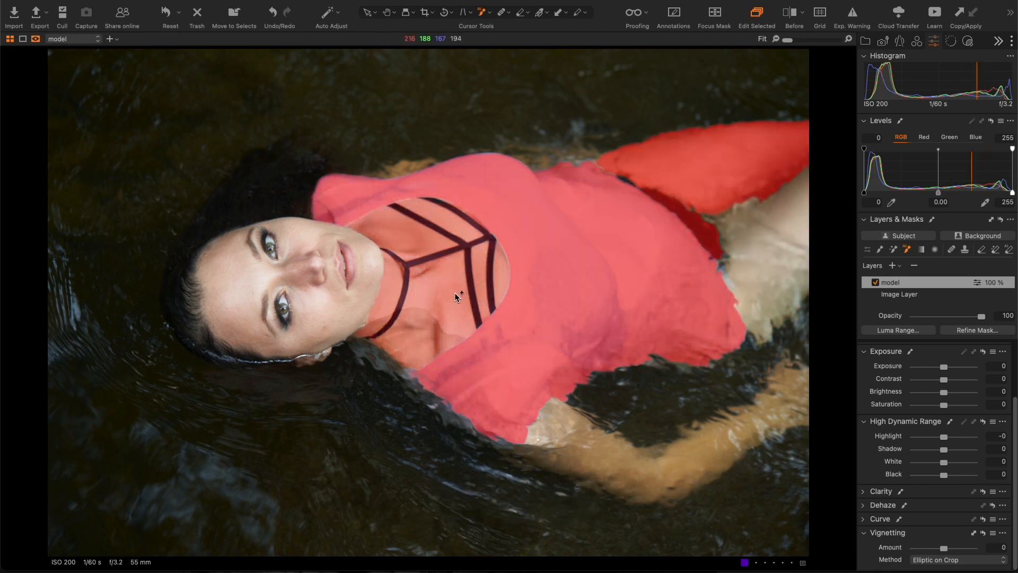
{"action": "left_click", "coordinate": [371, 289]}
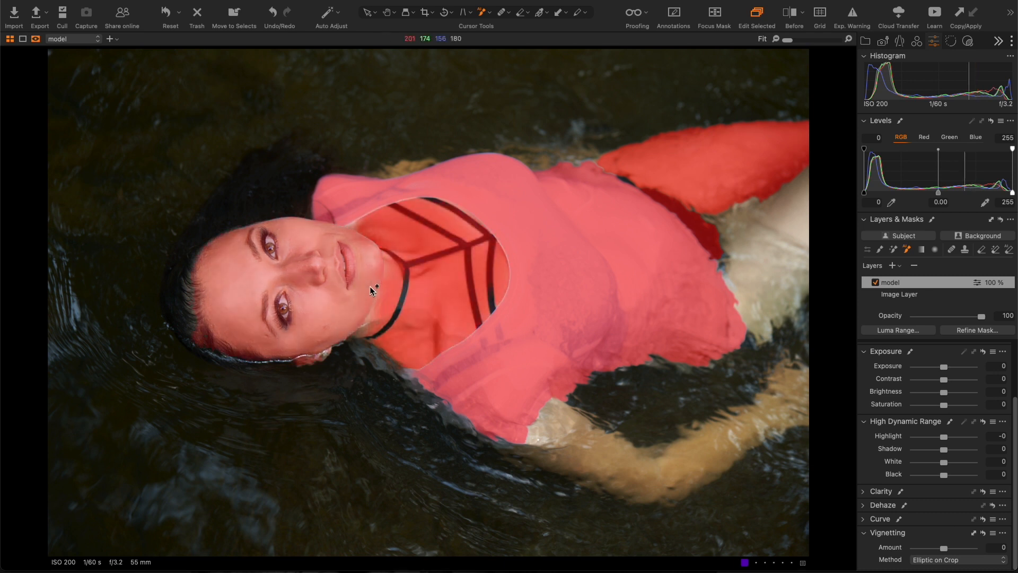
{"action": "left_click", "coordinate": [376, 278]}
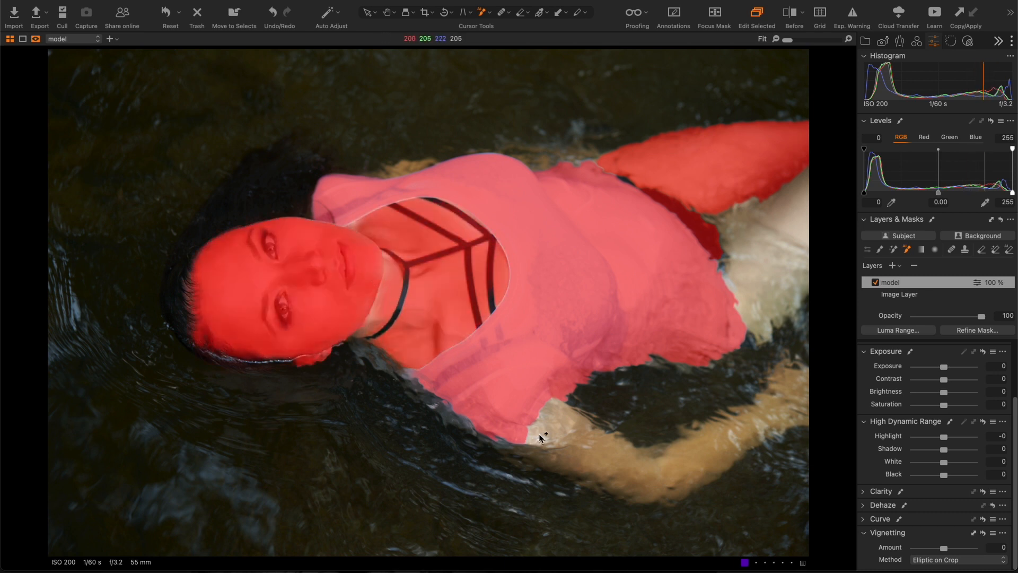
{"action": "left_click", "coordinate": [580, 454]}
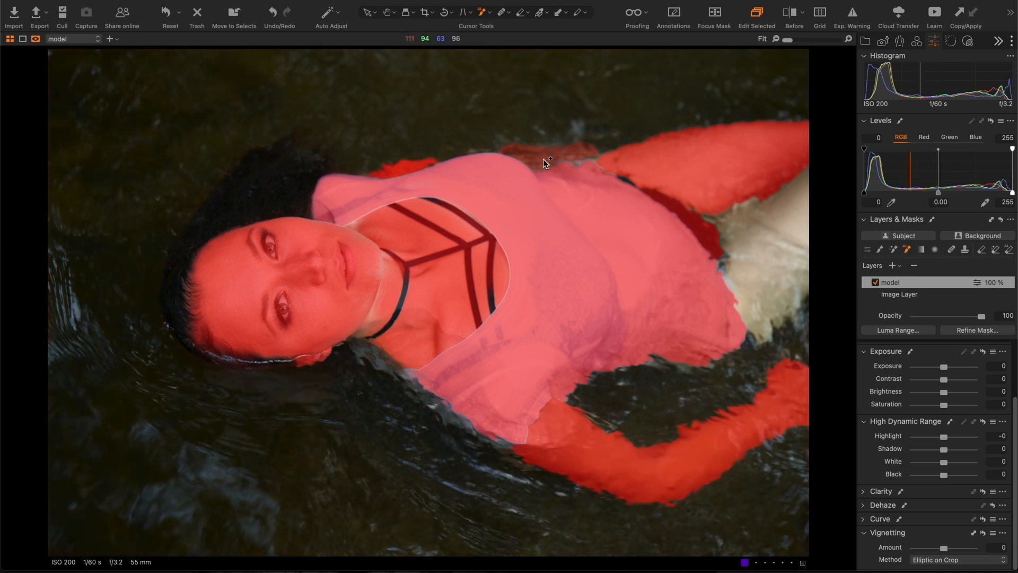
{"action": "left_click", "coordinate": [565, 206]}
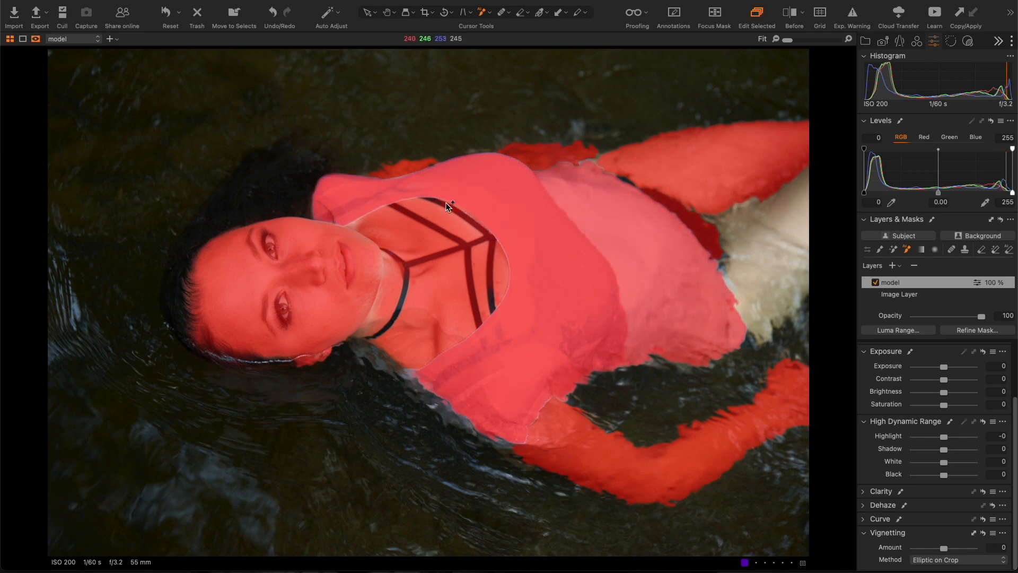
{"action": "left_click", "coordinate": [277, 199]}
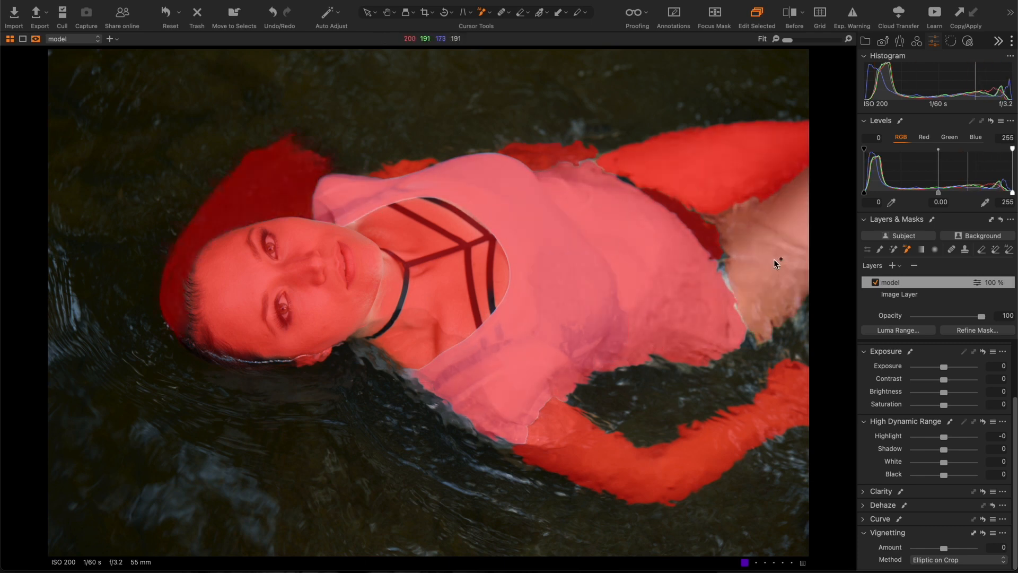
{"action": "left_click", "coordinate": [725, 275]}
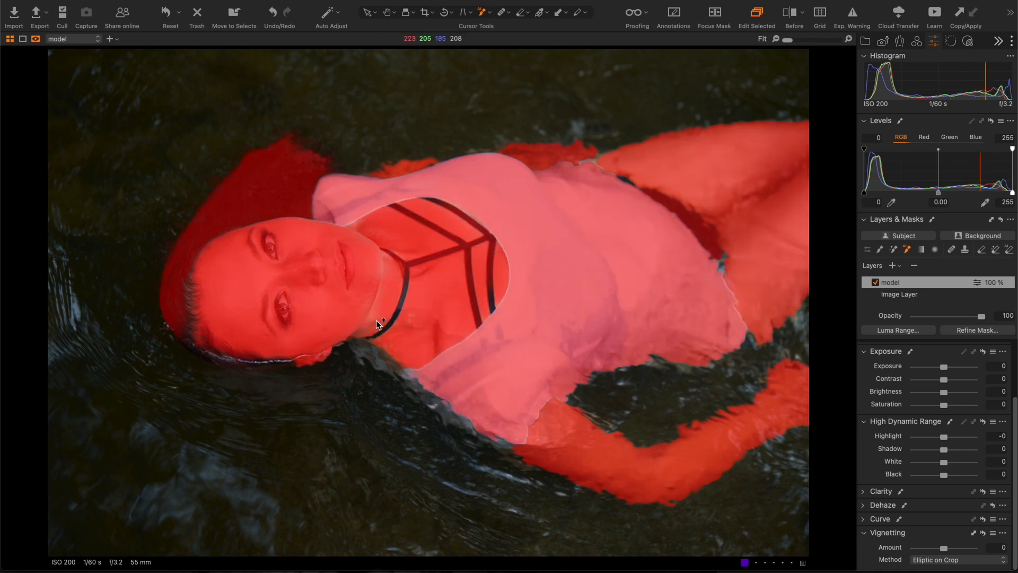
{"action": "left_click", "coordinate": [389, 265]}
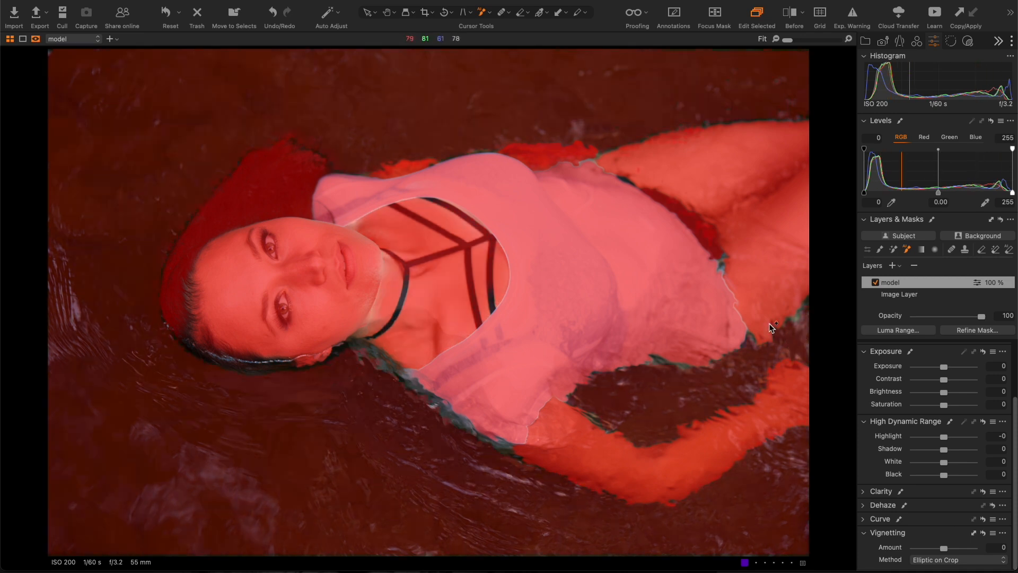
- Paint mask gaps along the neckline, face, shirt hem and sleeve edge, undoing one stroke
{"action": "right_click", "coordinate": [489, 255]}
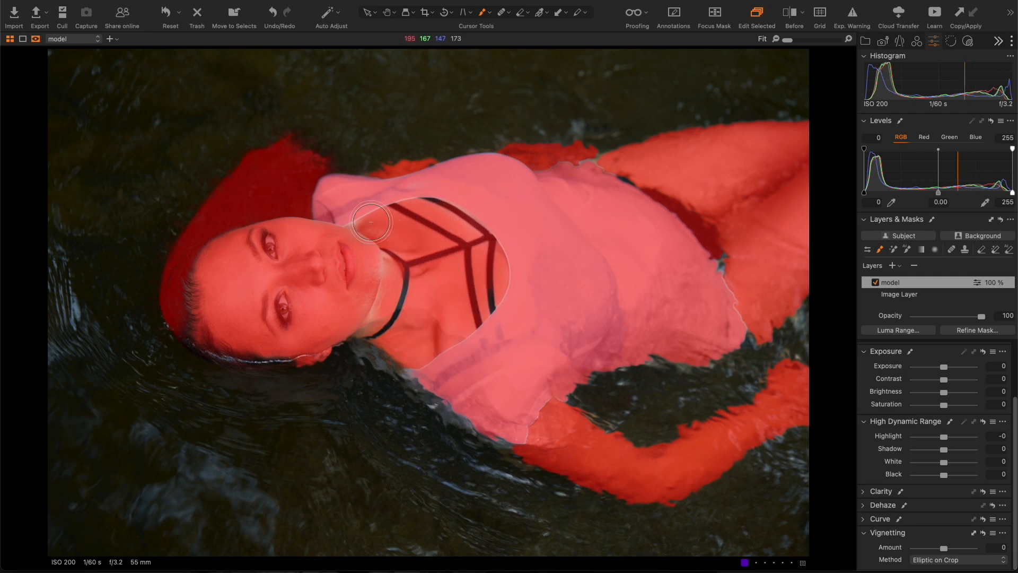
{"action": "mouse_move", "coordinate": [345, 227]}
{"action": "left_mouse_down"}
{"action": "mouse_move", "coordinate": [431, 194]}
{"action": "mouse_move", "coordinate": [471, 222]}
{"action": "mouse_move", "coordinate": [506, 299]}
{"action": "mouse_move", "coordinate": [476, 329]}
{"action": "mouse_move", "coordinate": [413, 363]}
{"action": "mouse_move", "coordinate": [386, 309]}
{"action": "mouse_move", "coordinate": [387, 245]}
{"action": "mouse_move", "coordinate": [352, 242]}
{"action": "mouse_move", "coordinate": [369, 310]}
{"action": "mouse_move", "coordinate": [359, 320]}
{"action": "mouse_move", "coordinate": [362, 335]}
{"action": "mouse_move", "coordinate": [451, 407]}
{"action": "mouse_move", "coordinate": [504, 434]}
{"action": "left_mouse_up"}
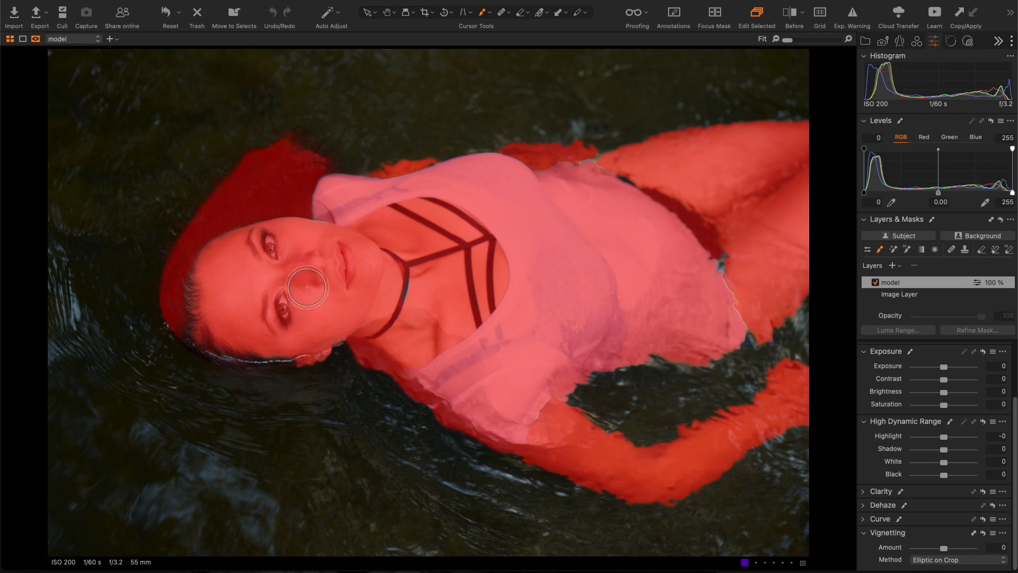
{"action": "mouse_move", "coordinate": [260, 323]}
{"action": "left_mouse_down"}
{"action": "mouse_move", "coordinate": [222, 334]}
{"action": "mouse_move", "coordinate": [199, 319]}
{"action": "mouse_move", "coordinate": [204, 260]}
{"action": "mouse_move", "coordinate": [262, 231]}
{"action": "mouse_move", "coordinate": [344, 227]}
{"action": "mouse_move", "coordinate": [316, 193]}
{"action": "mouse_move", "coordinate": [312, 264]}
{"action": "mouse_move", "coordinate": [288, 311]}
{"action": "mouse_move", "coordinate": [235, 343]}
{"action": "mouse_move", "coordinate": [289, 342]}
{"action": "mouse_move", "coordinate": [218, 338]}
{"action": "mouse_move", "coordinate": [197, 317]}
{"action": "mouse_move", "coordinate": [240, 340]}
{"action": "left_mouse_up"}
{"action": "mouse_move", "coordinate": [739, 319]}
{"action": "left_mouse_down"}
{"action": "mouse_move", "coordinate": [729, 275]}
{"action": "mouse_move", "coordinate": [677, 216]}
{"action": "mouse_move", "coordinate": [609, 175]}
{"action": "mouse_move", "coordinate": [581, 182]}
{"action": "mouse_move", "coordinate": [595, 163]}
{"action": "mouse_move", "coordinate": [568, 182]}
{"action": "mouse_move", "coordinate": [440, 168]}
{"action": "mouse_move", "coordinate": [408, 184]}
{"action": "left_mouse_up"}
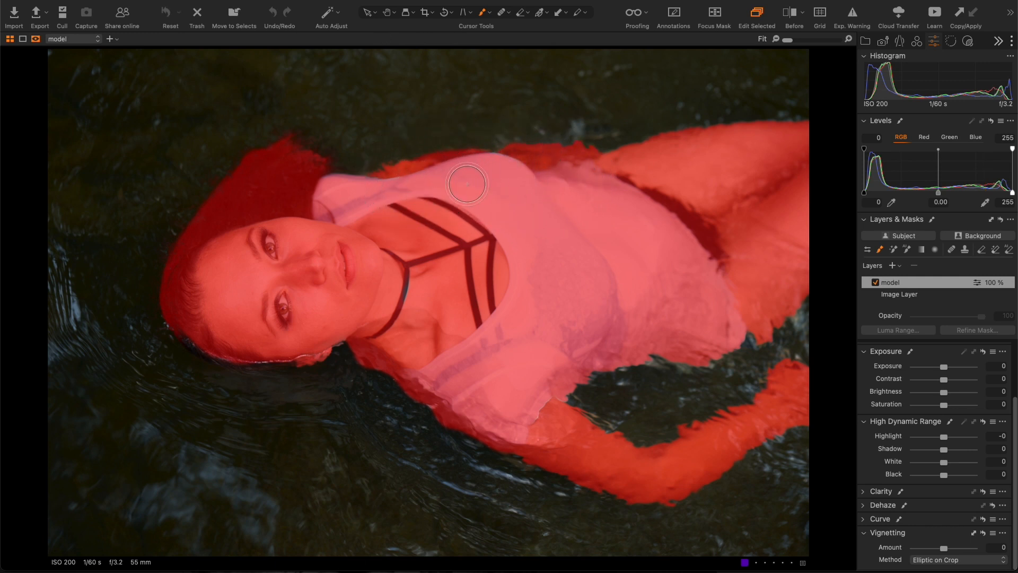
{"action": "key", "text": "super+z"}
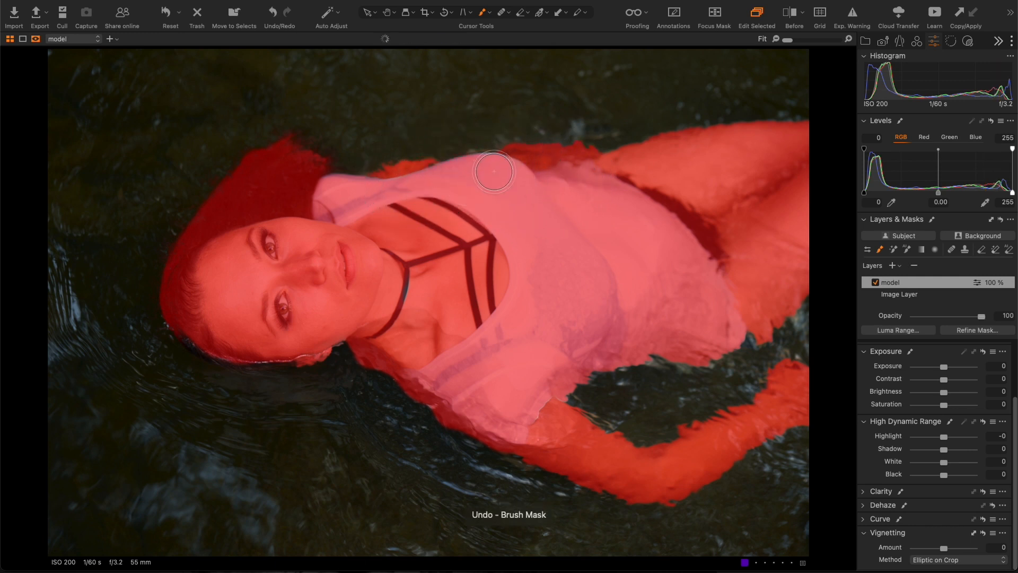
{"action": "left_click_drag", "start_coordinate": [428, 183], "coordinate": [344, 204]}
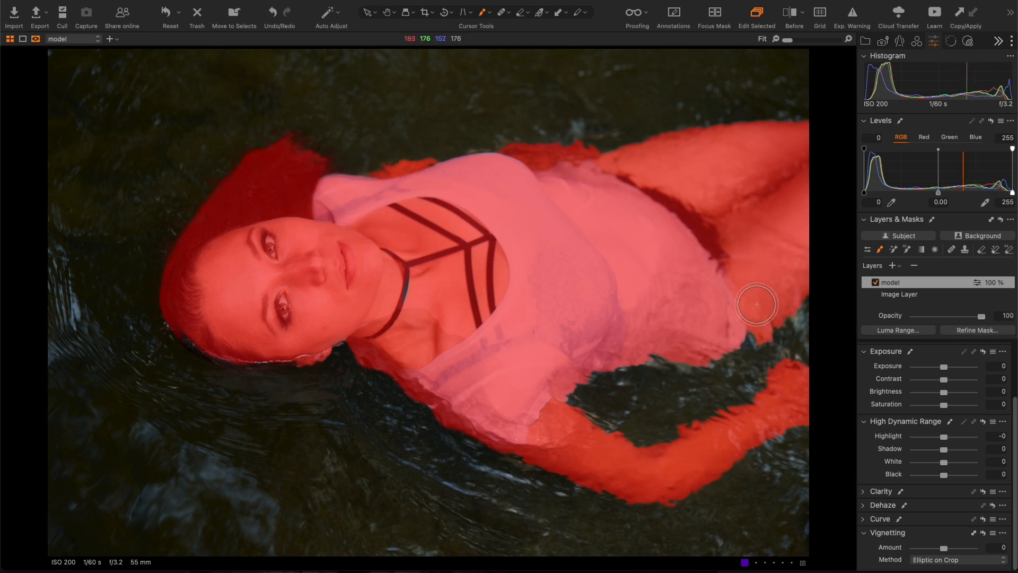
- Toggle the mask overlay to check for gaps, leaving it hidden
{"action": "key", "text": "m"}
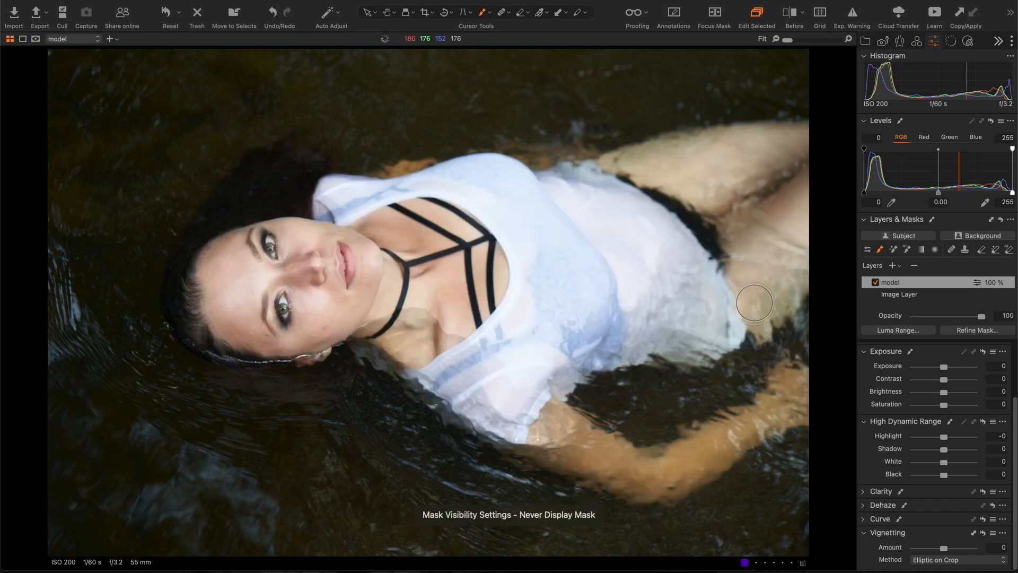
{"action": "key", "text": "m"}
{"action": "key", "text": "m"}
{"action": "key", "text": "m"}
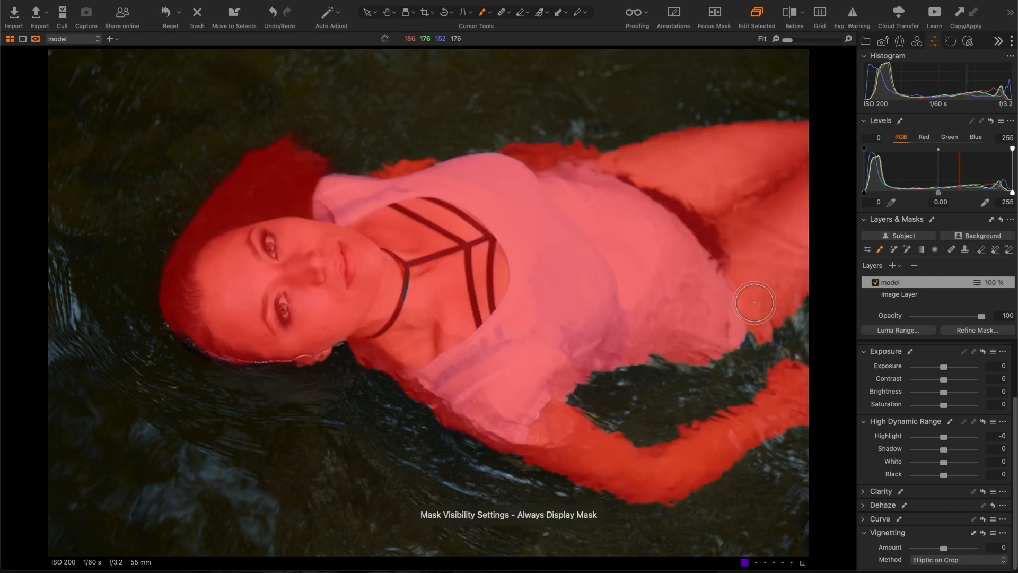
{"action": "key", "text": "m"}
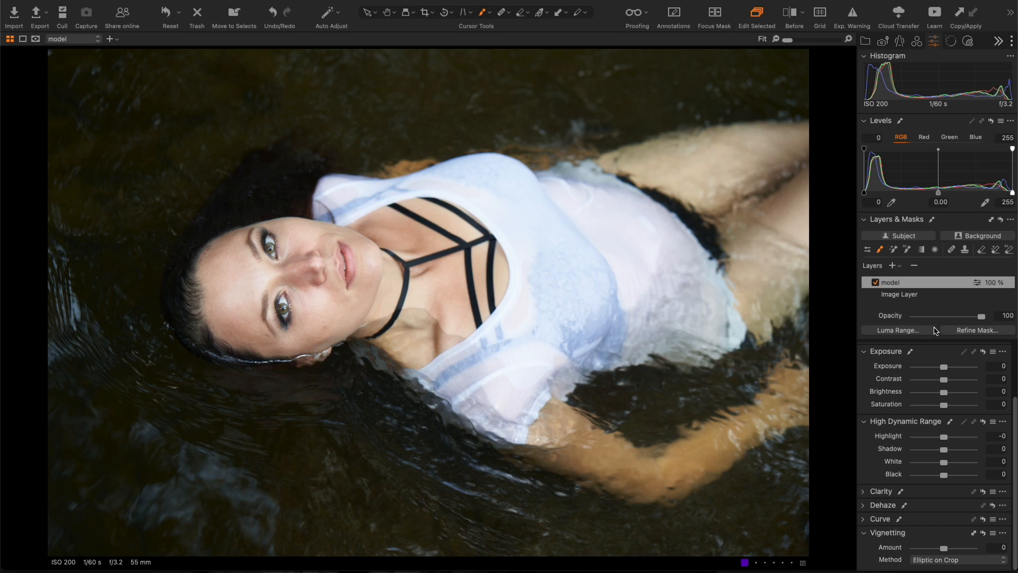
{"action": "left_click", "coordinate": [944, 369]}
{"action": "left_click_drag", "start_coordinate": [944, 370], "coordinate": [940, 373]}
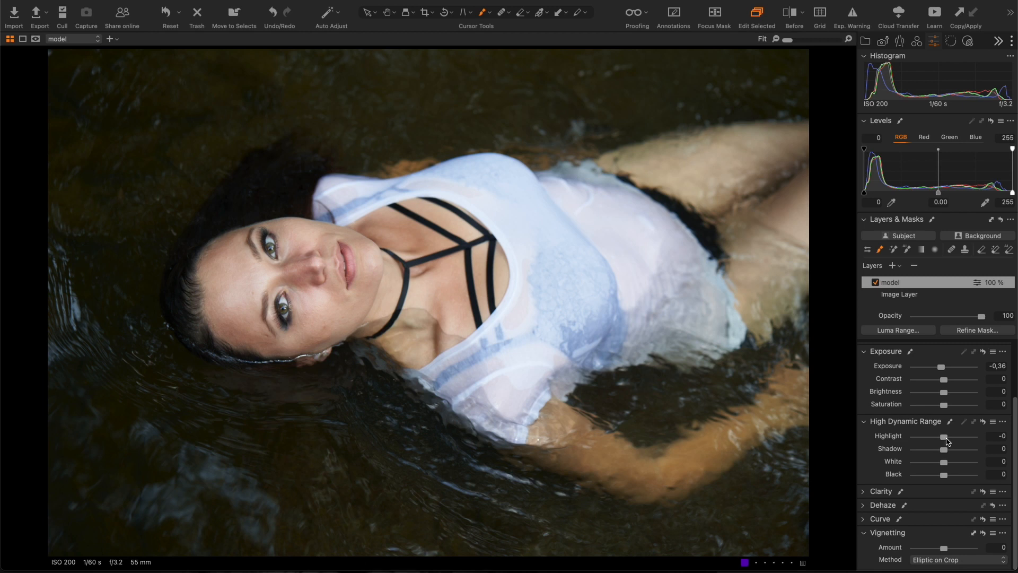
{"action": "left_click_drag", "start_coordinate": [945, 441], "coordinate": [941, 441]}
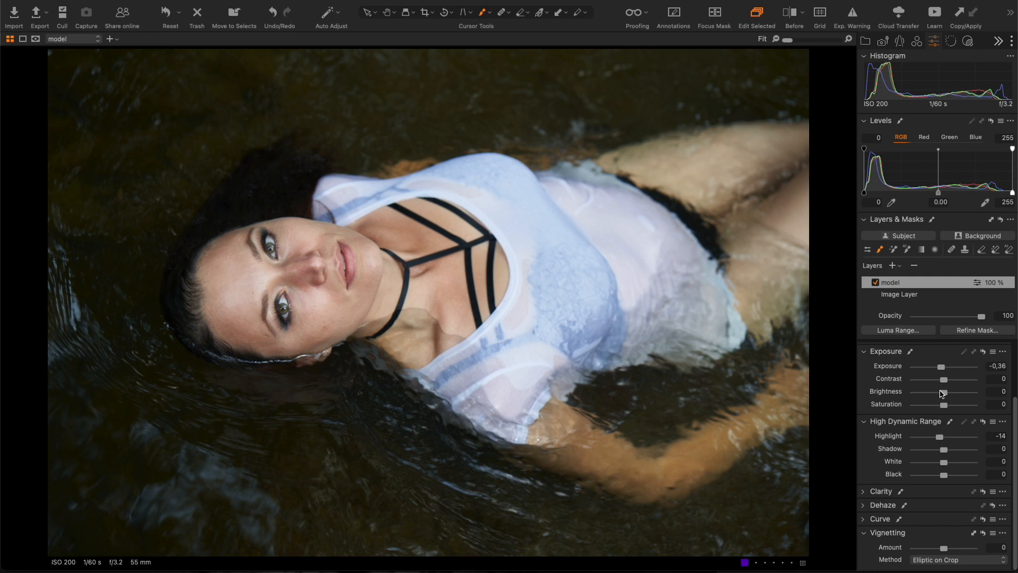
{"action": "left_click_drag", "start_coordinate": [941, 395], "coordinate": [938, 398]}
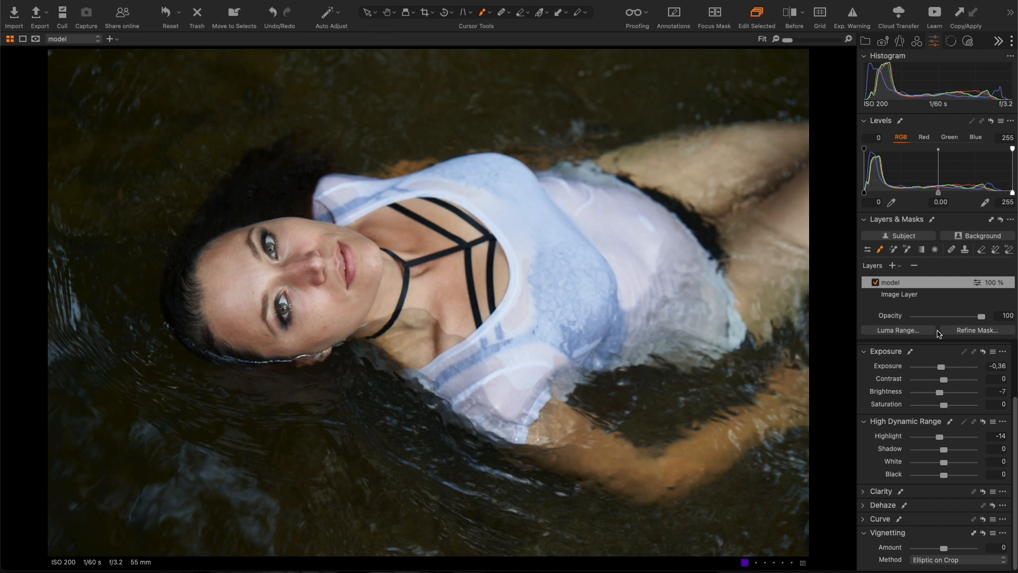
{"action": "left_click", "coordinate": [875, 283]}
{"action": "left_click", "coordinate": [875, 283]}
{"action": "left_click", "coordinate": [875, 283]}
{"action": "left_click", "coordinate": [875, 283]}
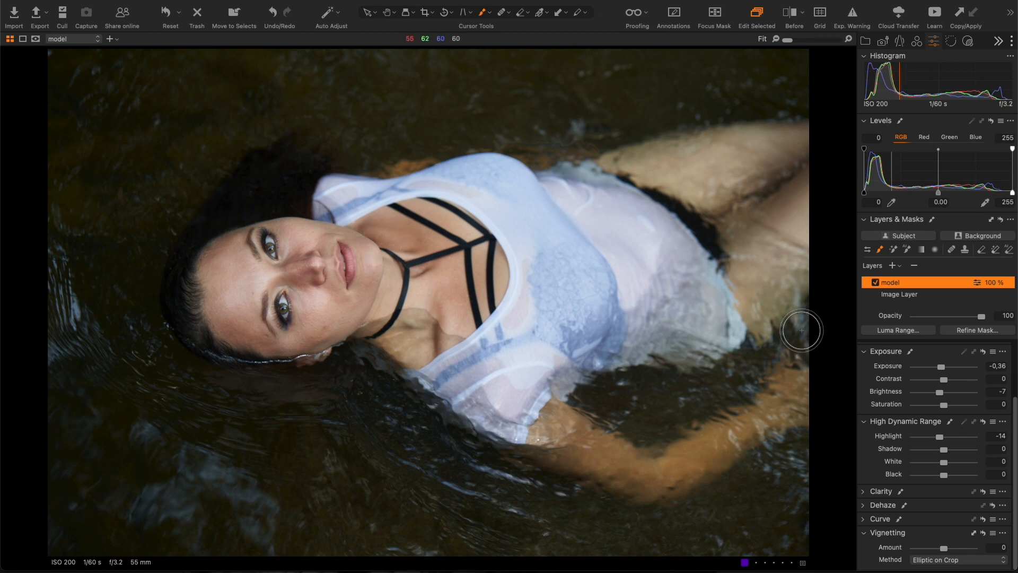
- Add a new adjustment layer named 'depth' above model
{"action": "left_click", "coordinate": [893, 266]}
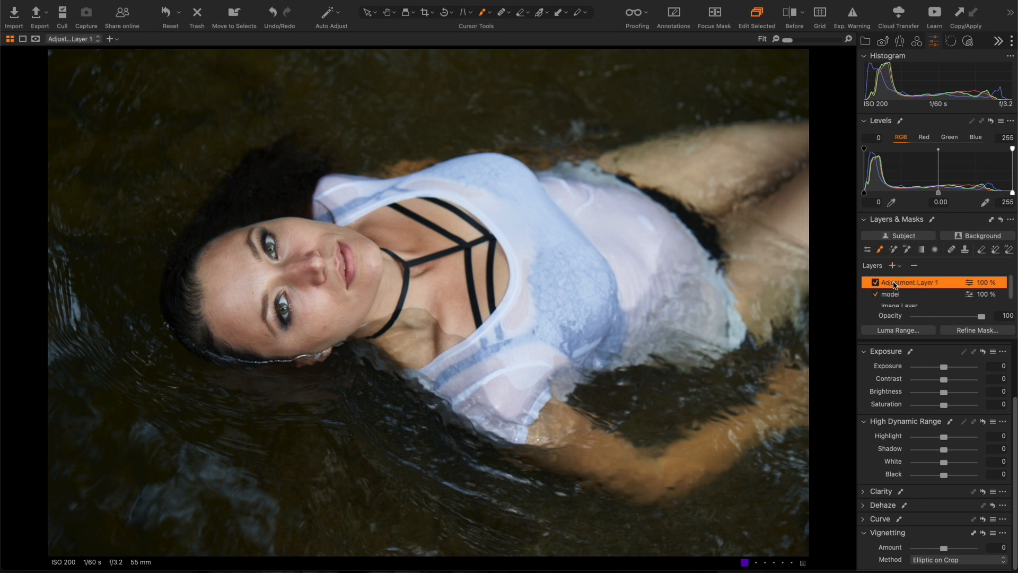
{"action": "double_click", "coordinate": [894, 284]}
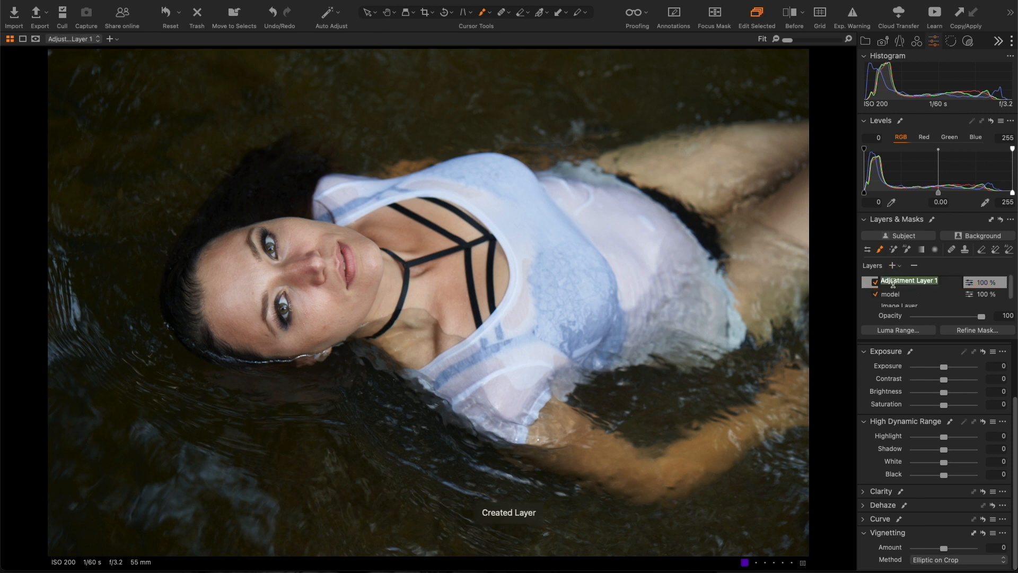
{"action": "type", "text": "depth"}
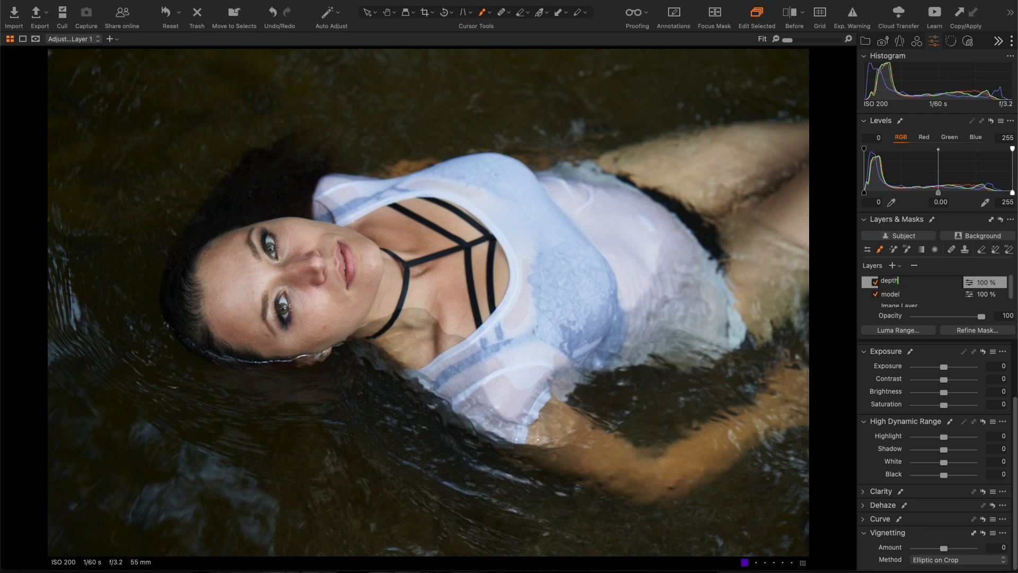
{"action": "key", "text": "Return"}
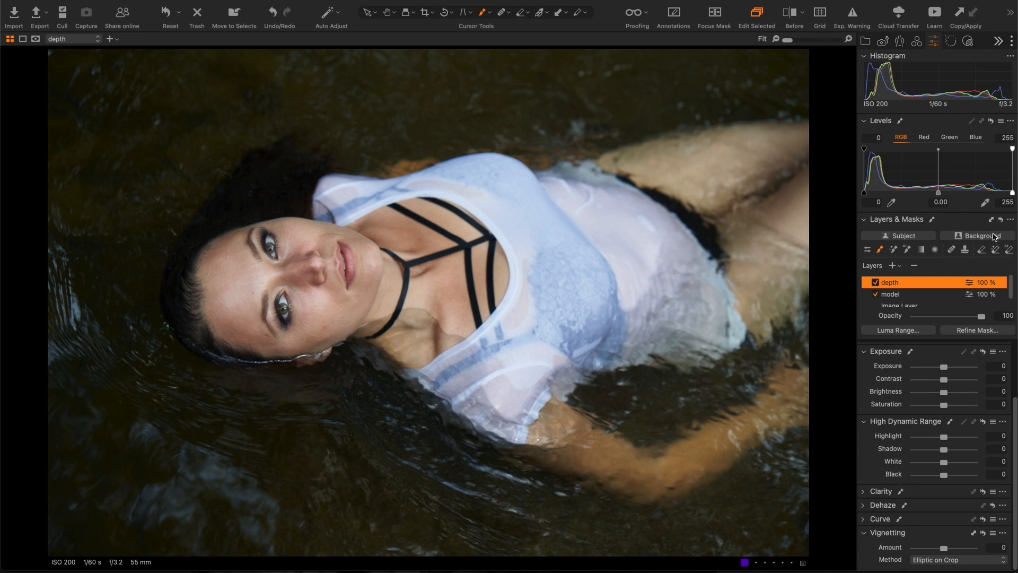
- Fill the depth layer's mask over the whole image and display the overlay
{"action": "left_click", "coordinate": [1010, 219]}
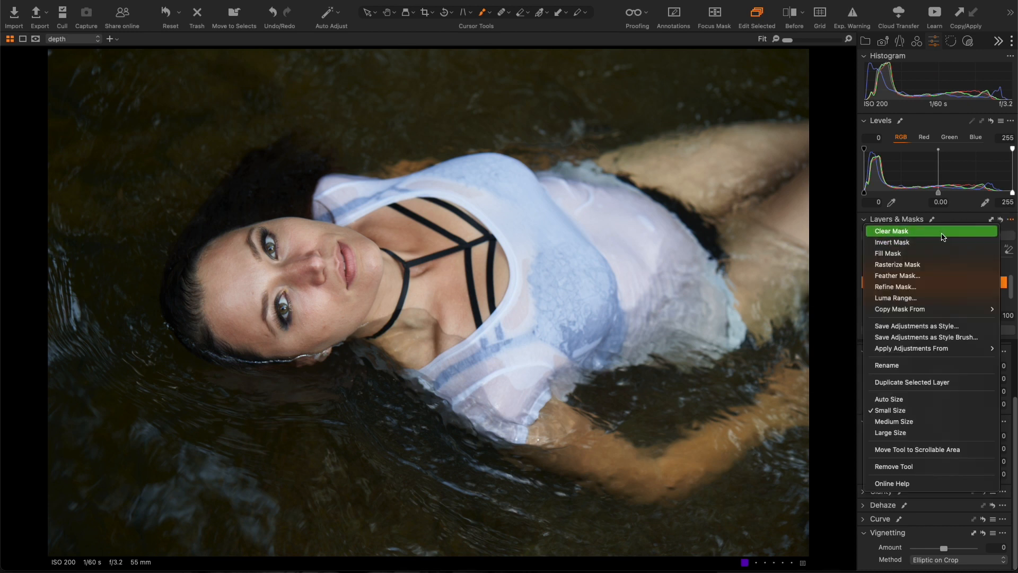
{"action": "left_click", "coordinate": [923, 257]}
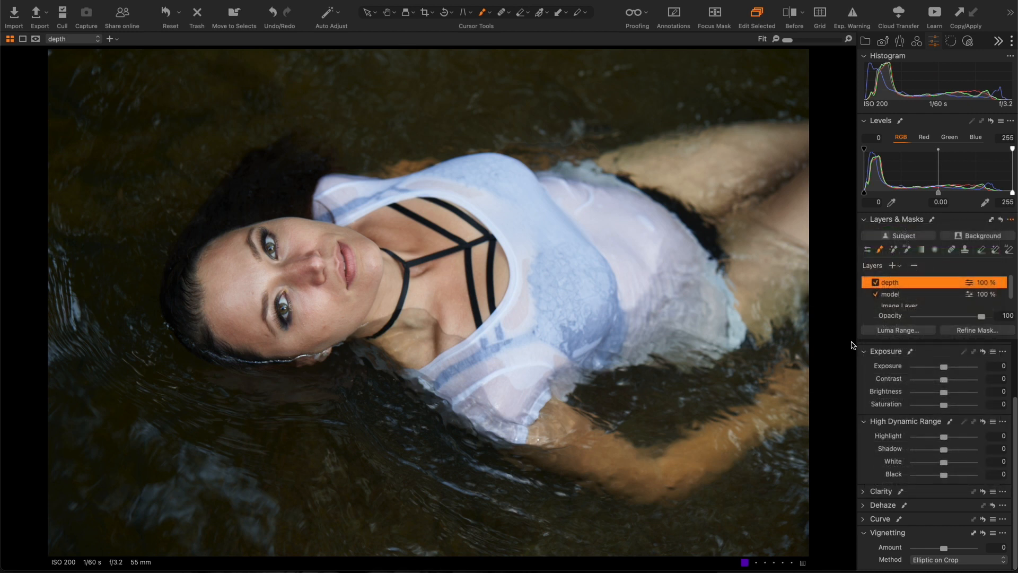
{"action": "key", "text": "m"}
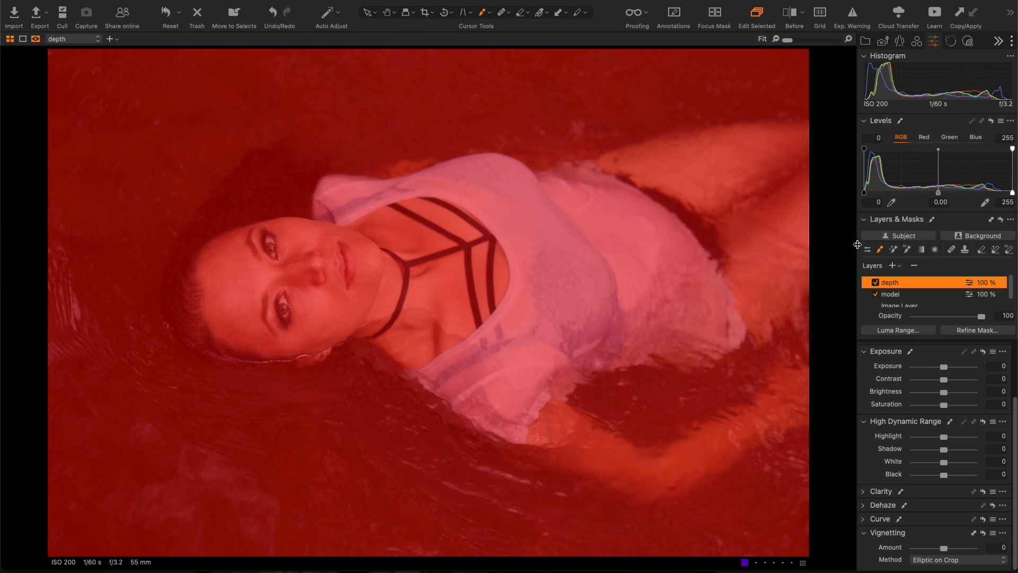
- Apply a Luma Range of 1–17 with falloff 37, radius 9,8 and sensitivity 40 to the depth mask
{"action": "left_click", "coordinate": [899, 331]}
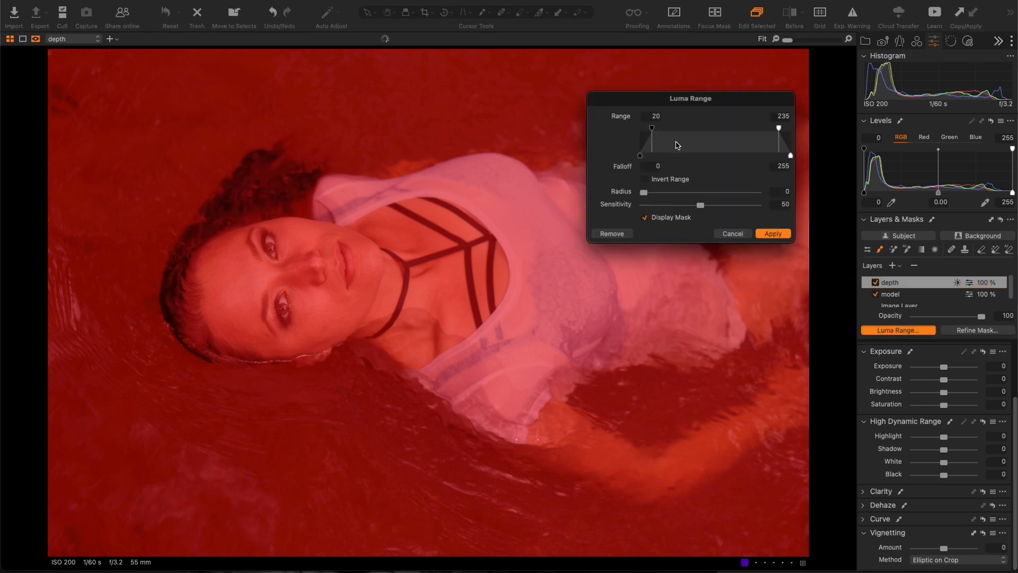
{"action": "left_click_drag", "start_coordinate": [651, 128], "coordinate": [640, 131]}
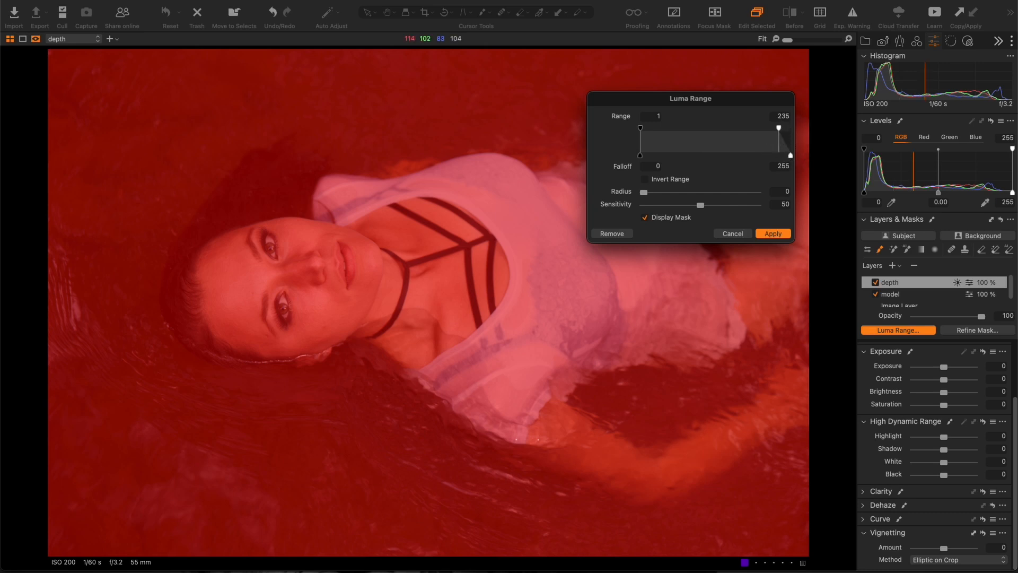
{"action": "left_click_drag", "start_coordinate": [780, 132], "coordinate": [687, 143]}
{"action": "left_click_drag", "start_coordinate": [680, 142], "coordinate": [649, 134]}
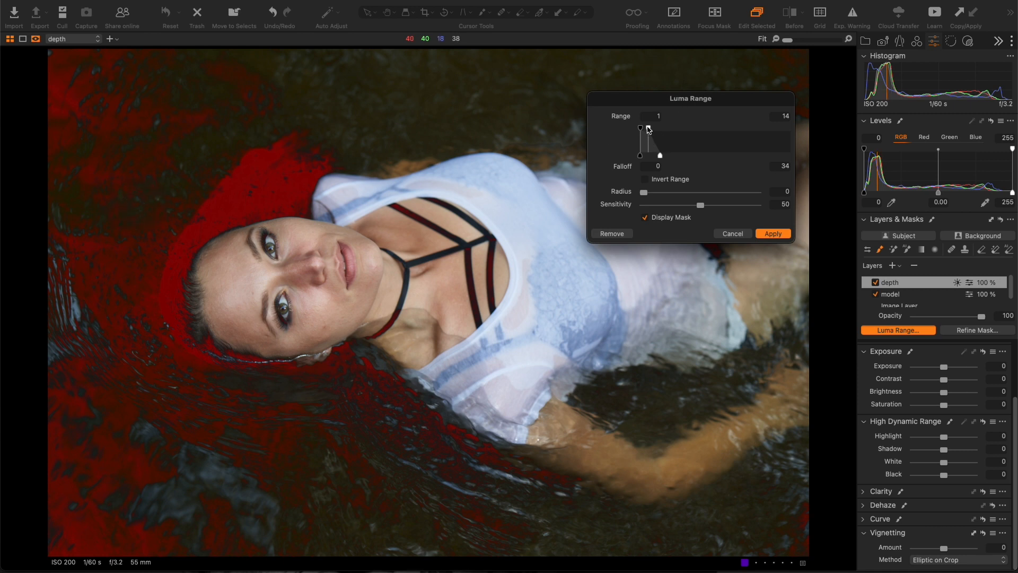
{"action": "left_click_drag", "start_coordinate": [648, 128], "coordinate": [650, 123]}
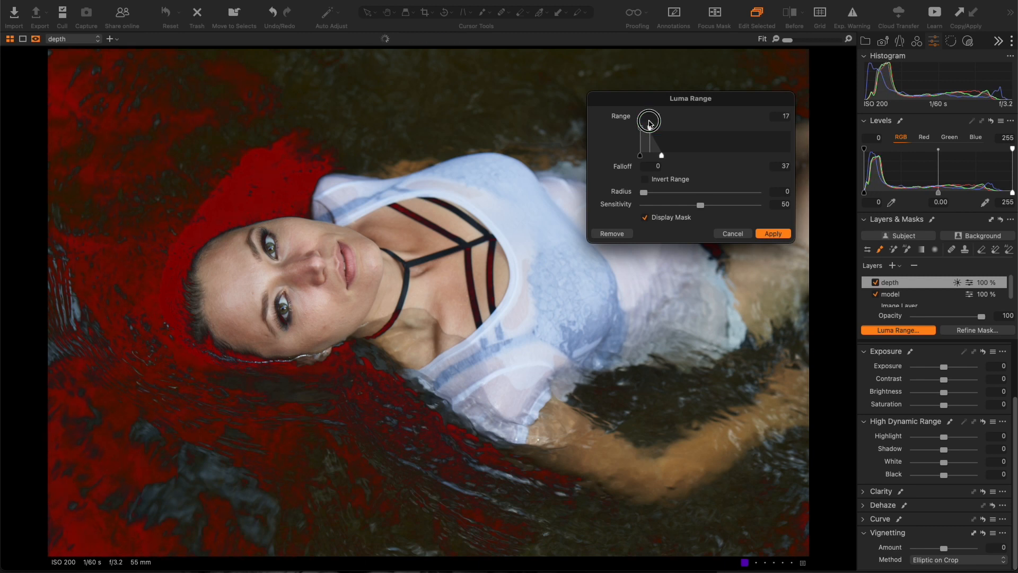
{"action": "right_click", "coordinate": [649, 117]}
{"action": "left_click", "coordinate": [613, 218]}
{"action": "left_click_drag", "start_coordinate": [643, 193], "coordinate": [690, 206]}
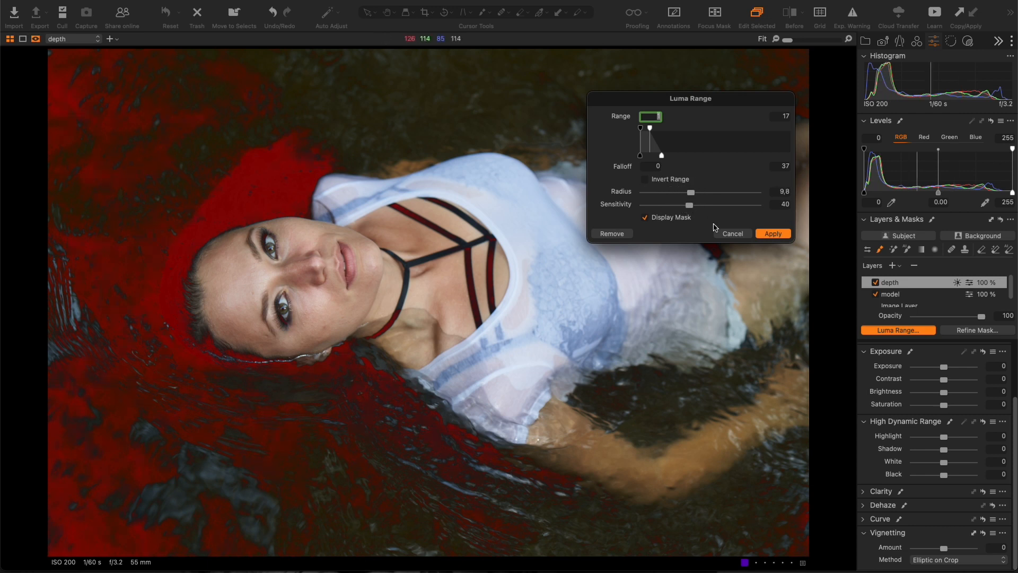
{"action": "left_click", "coordinate": [772, 234]}
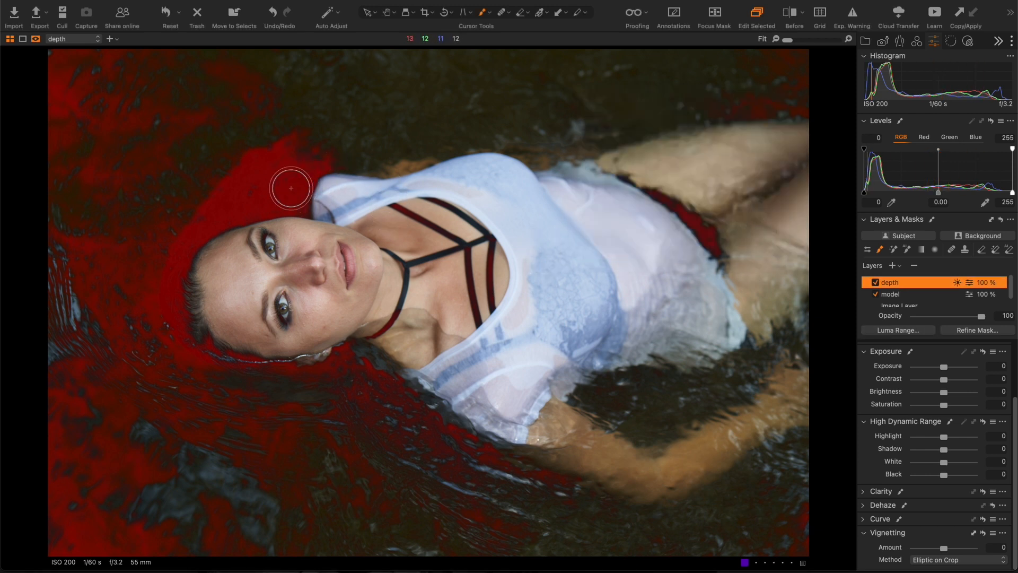
- Erase the depth mask from the hairline, swimsuit edge and straps at flow 100, then hide the overlay
{"action": "key", "text": "e"}
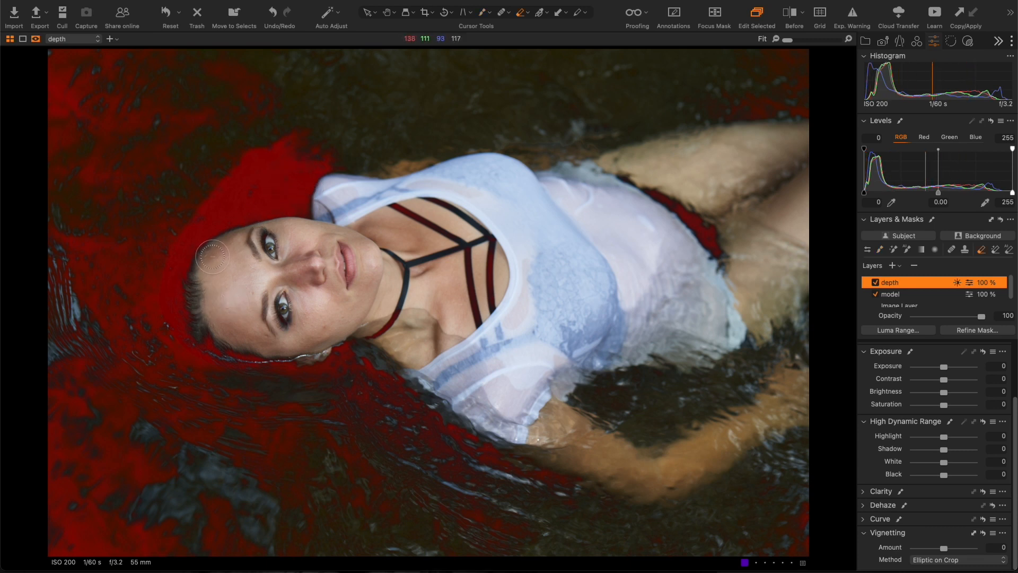
{"action": "mouse_move", "coordinate": [213, 260]}
{"action": "left_mouse_down"}
{"action": "mouse_move", "coordinate": [194, 287]}
{"action": "mouse_move", "coordinate": [202, 334]}
{"action": "mouse_move", "coordinate": [249, 348]}
{"action": "mouse_move", "coordinate": [248, 367]}
{"action": "mouse_move", "coordinate": [328, 369]}
{"action": "left_mouse_up"}
{"action": "right_click", "coordinate": [255, 343]}
{"action": "mouse_move", "coordinate": [201, 307]}
{"action": "left_mouse_down"}
{"action": "mouse_move", "coordinate": [211, 334]}
{"action": "mouse_move", "coordinate": [258, 348]}
{"action": "mouse_move", "coordinate": [186, 318]}
{"action": "mouse_move", "coordinate": [203, 258]}
{"action": "mouse_move", "coordinate": [262, 245]}
{"action": "left_mouse_up"}
{"action": "mouse_move", "coordinate": [740, 264]}
{"action": "left_mouse_down"}
{"action": "mouse_move", "coordinate": [704, 211]}
{"action": "mouse_move", "coordinate": [700, 256]}
{"action": "mouse_move", "coordinate": [686, 230]}
{"action": "mouse_move", "coordinate": [619, 234]}
{"action": "left_mouse_up"}
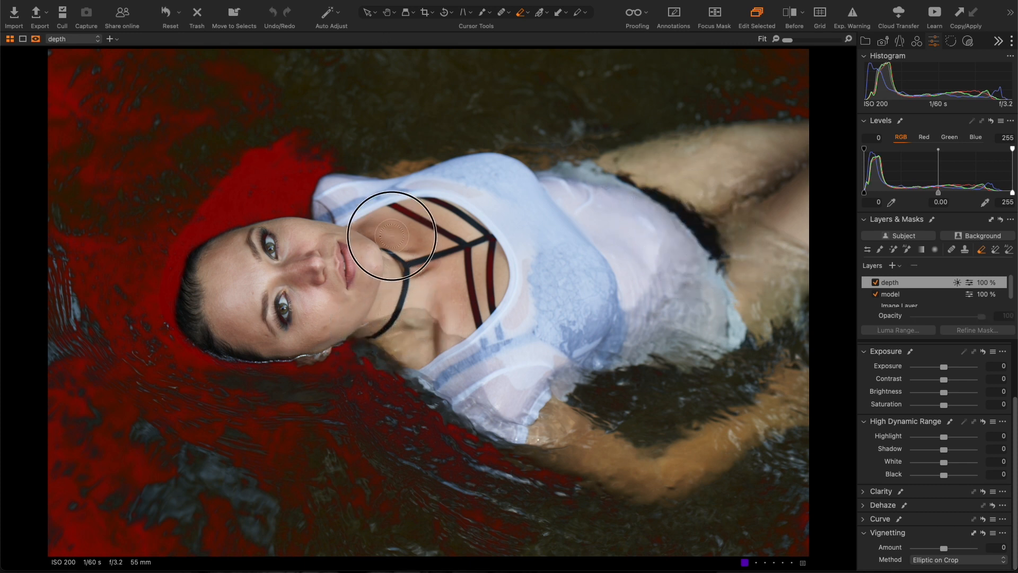
{"action": "mouse_move", "coordinate": [400, 216]}
{"action": "left_mouse_down"}
{"action": "mouse_move", "coordinate": [460, 254]}
{"action": "mouse_move", "coordinate": [482, 331]}
{"action": "mouse_move", "coordinate": [490, 231]}
{"action": "mouse_move", "coordinate": [465, 207]}
{"action": "mouse_move", "coordinate": [407, 209]}
{"action": "mouse_move", "coordinate": [401, 240]}
{"action": "mouse_move", "coordinate": [417, 278]}
{"action": "mouse_move", "coordinate": [460, 323]}
{"action": "mouse_move", "coordinate": [437, 308]}
{"action": "left_mouse_up"}
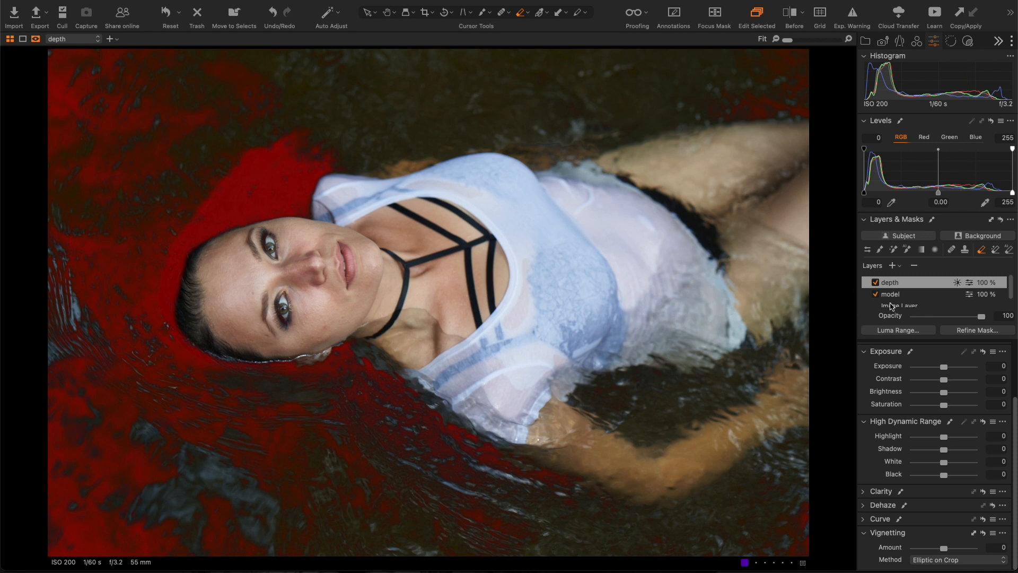
{"action": "key", "text": "m"}
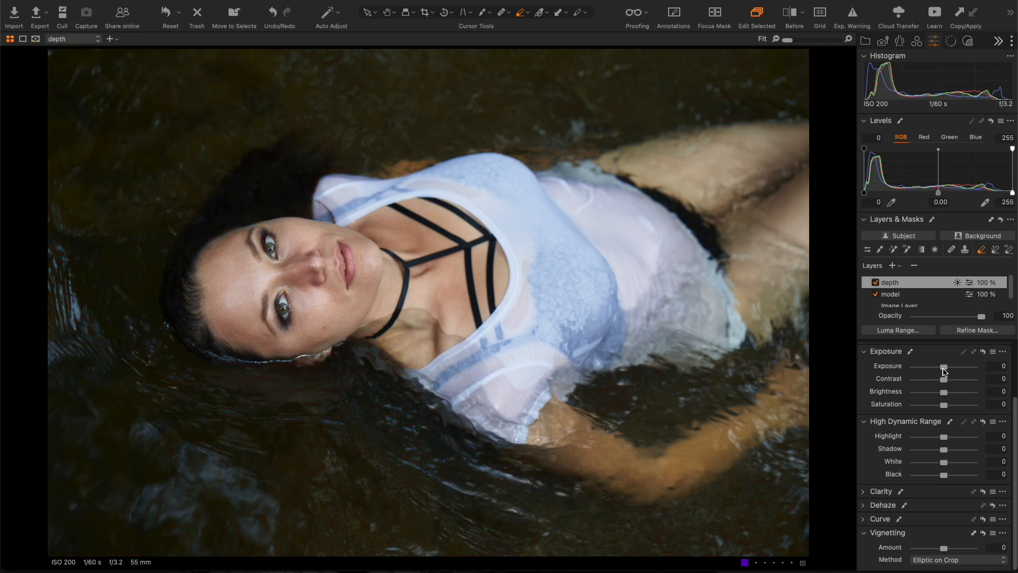
- Set exposure -0,93, shadow -19 and black -67 on depth, toggling the layer to compare
{"action": "left_click_drag", "start_coordinate": [943, 367], "coordinate": [936, 368]}
{"action": "left_click_drag", "start_coordinate": [943, 475], "coordinate": [938, 451]}
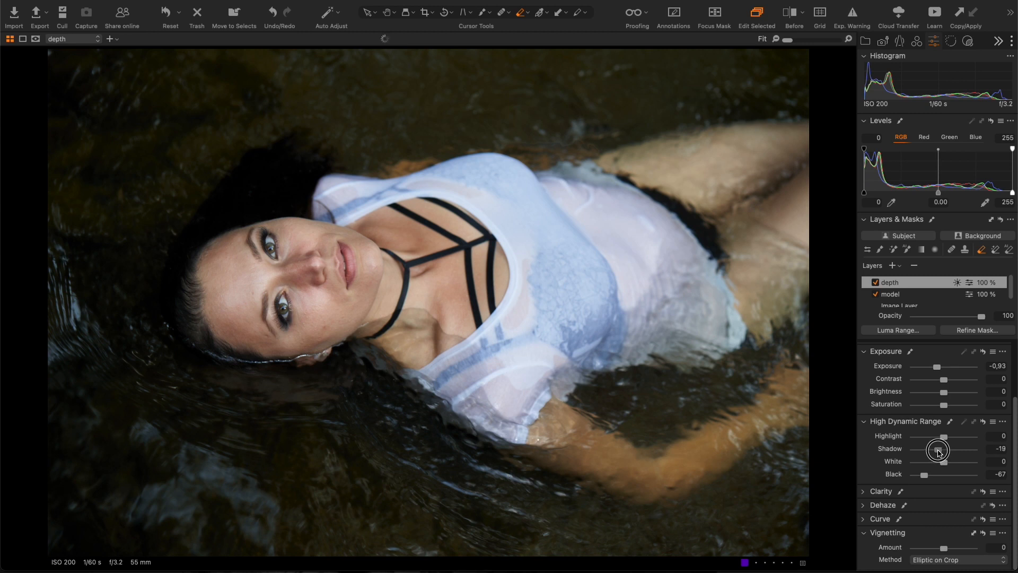
{"action": "left_click", "coordinate": [875, 282]}
{"action": "left_click", "coordinate": [874, 283]}
{"action": "left_click", "coordinate": [874, 283]}
{"action": "left_click", "coordinate": [875, 282]}
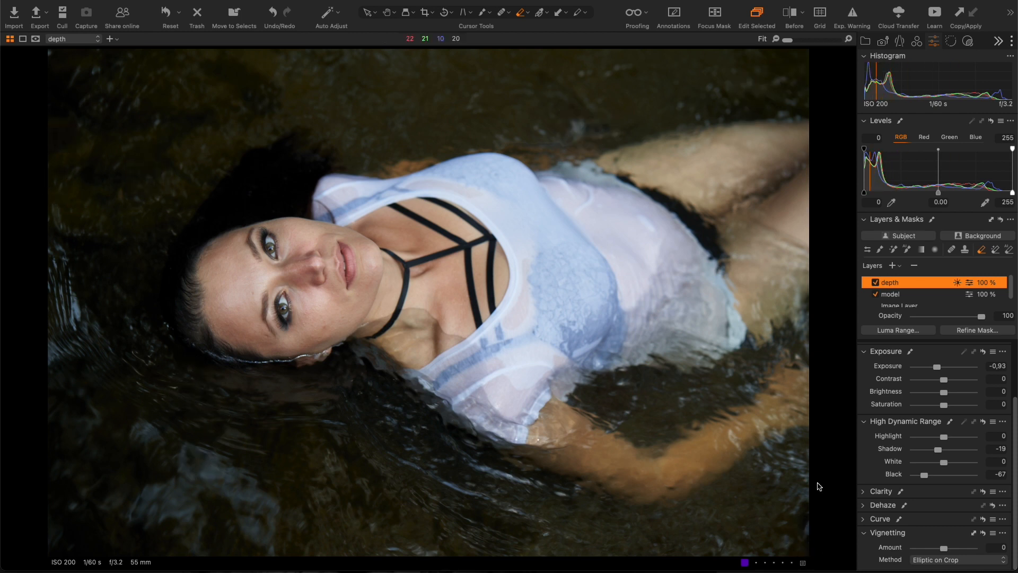
{"action": "left_click", "coordinate": [876, 283]}
{"action": "left_click", "coordinate": [875, 282]}
{"action": "left_click", "coordinate": [876, 283]}
{"action": "left_click", "coordinate": [875, 282]}
- Rename the new top layer 'tropicalize' and bring up its mask options menu
{"action": "double_click", "coordinate": [894, 282]}
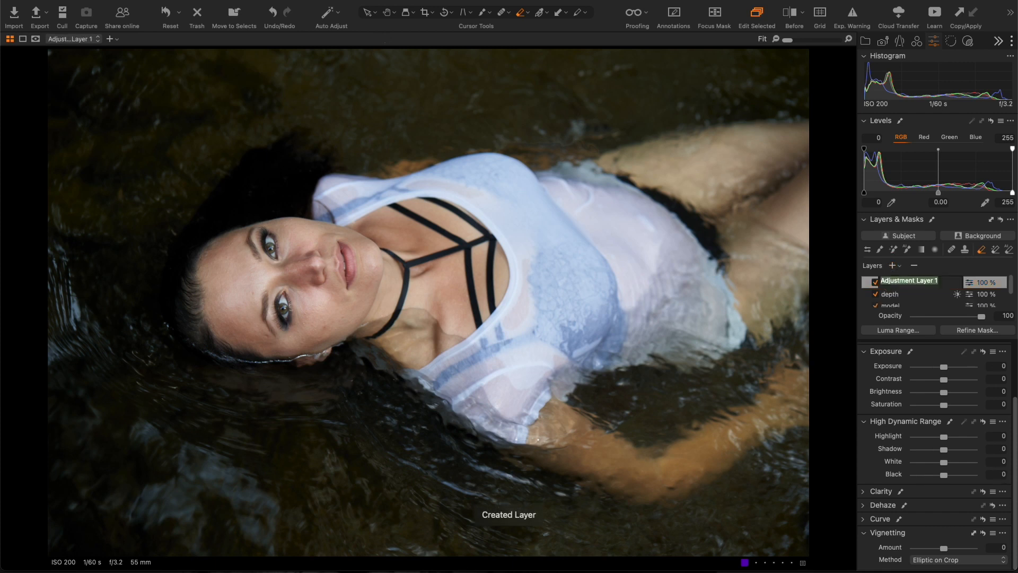
{"action": "type", "text": "t"}
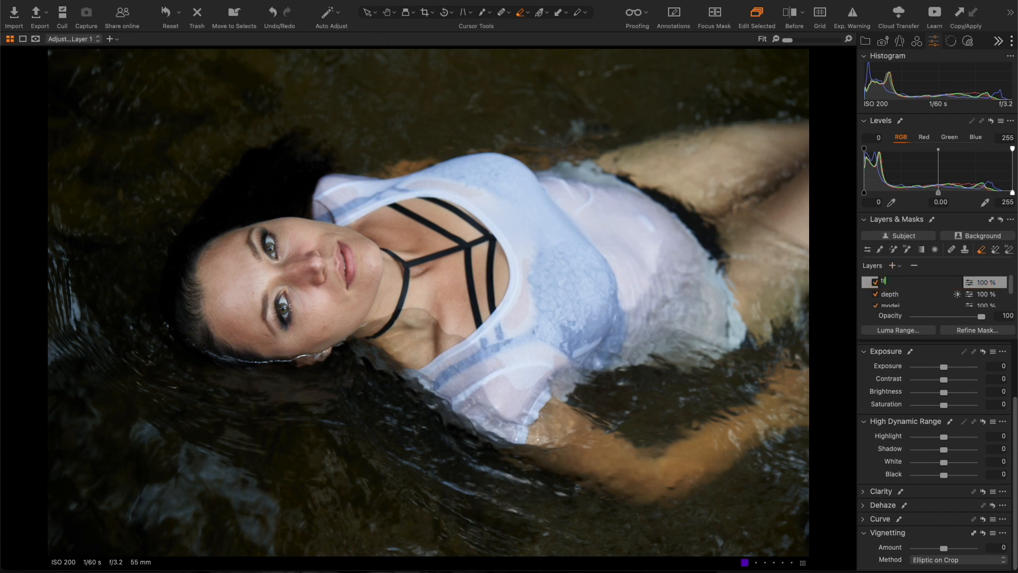
{"action": "type", "text": "ropicalize"}
{"action": "key", "text": "Return"}
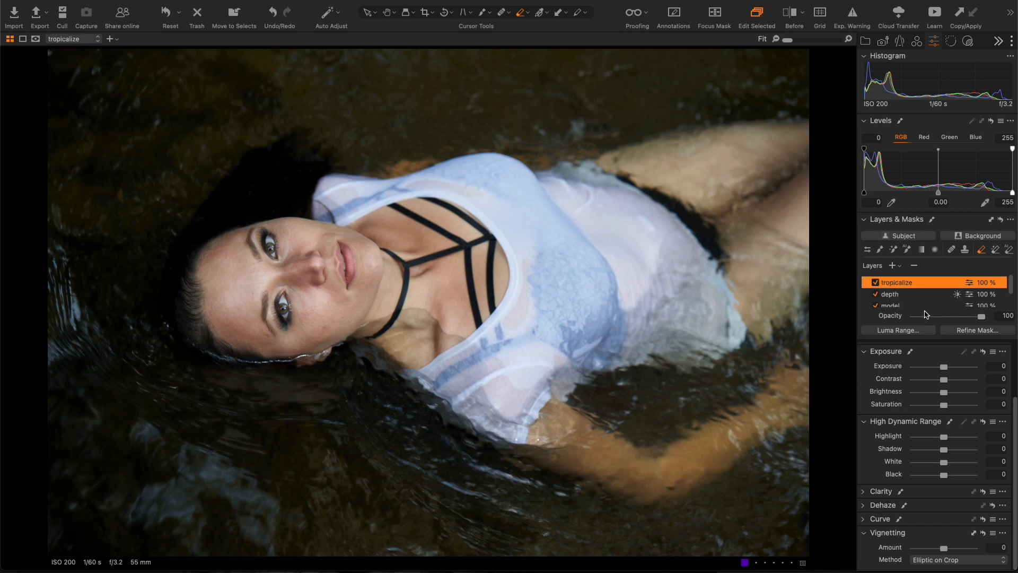
{"action": "left_click", "coordinate": [1010, 220]}
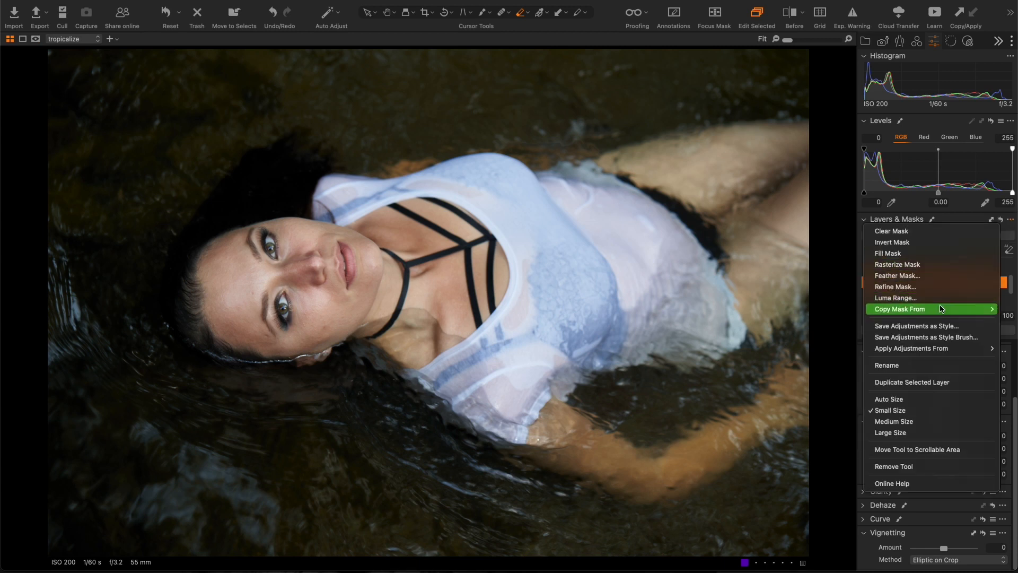
- Copy the body mask onto tropicalize, invert it to cover the water, and erase the choker area
{"action": "mouse_move", "coordinate": [909, 305]}
{"action": "left_click", "coordinate": [847, 333]}
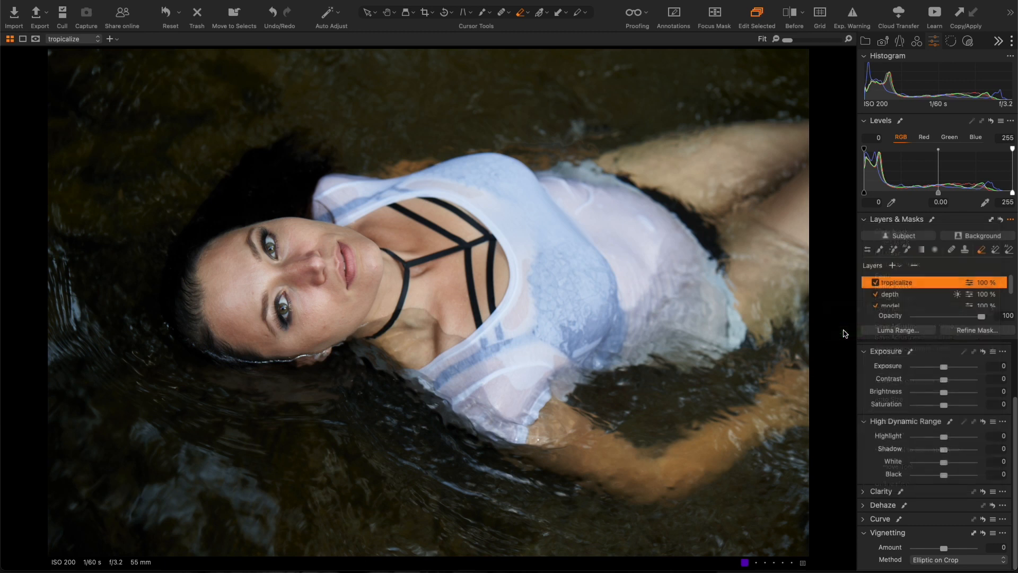
{"action": "key", "text": "m"}
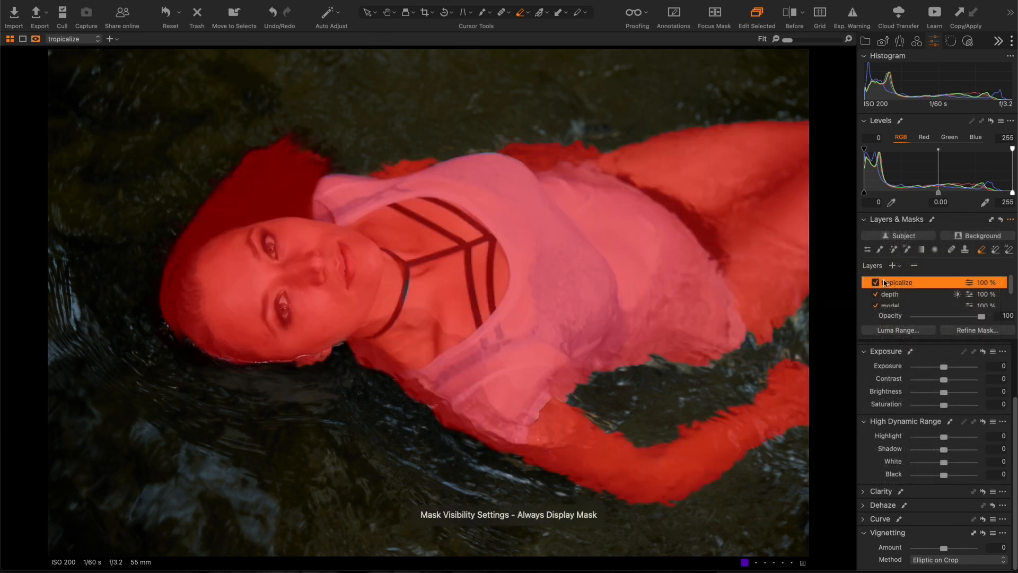
{"action": "left_click", "coordinate": [1010, 220]}
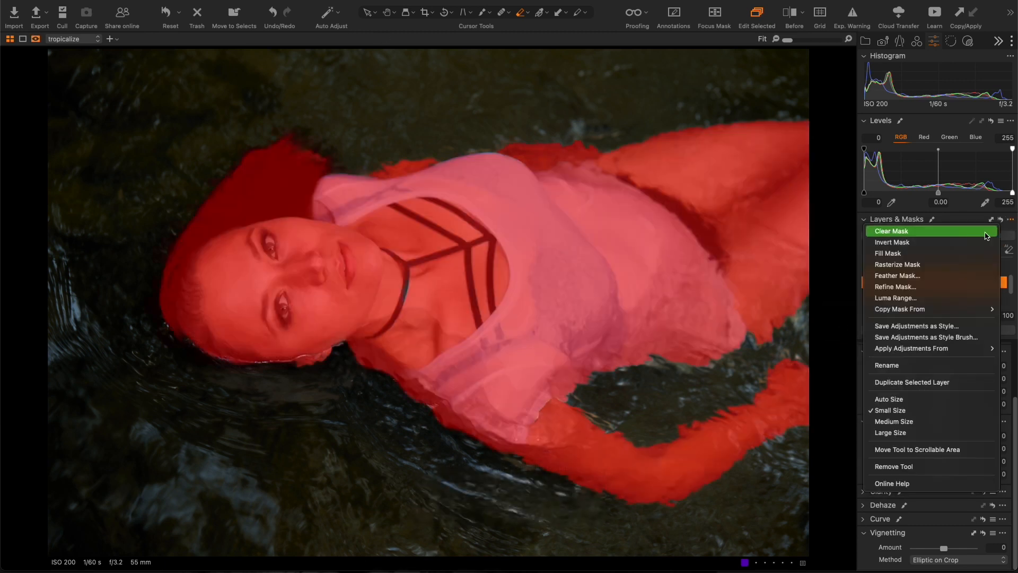
{"action": "left_click", "coordinate": [952, 242]}
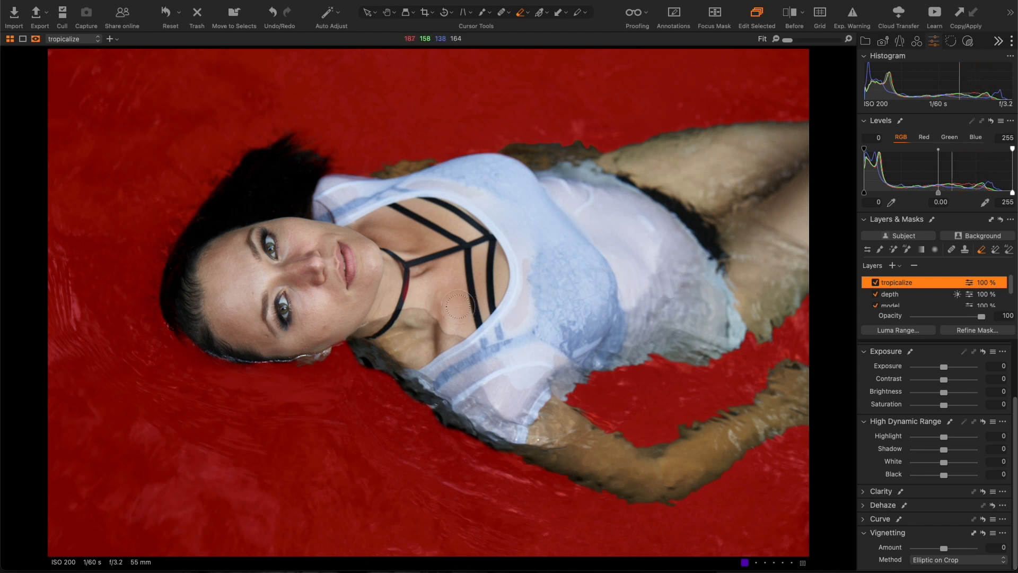
{"action": "mouse_move", "coordinate": [405, 299]}
{"action": "left_mouse_down"}
{"action": "mouse_move", "coordinate": [412, 257]}
{"action": "mouse_move", "coordinate": [414, 305]}
{"action": "mouse_move", "coordinate": [421, 261]}
{"action": "mouse_move", "coordinate": [412, 294]}
{"action": "left_mouse_up"}
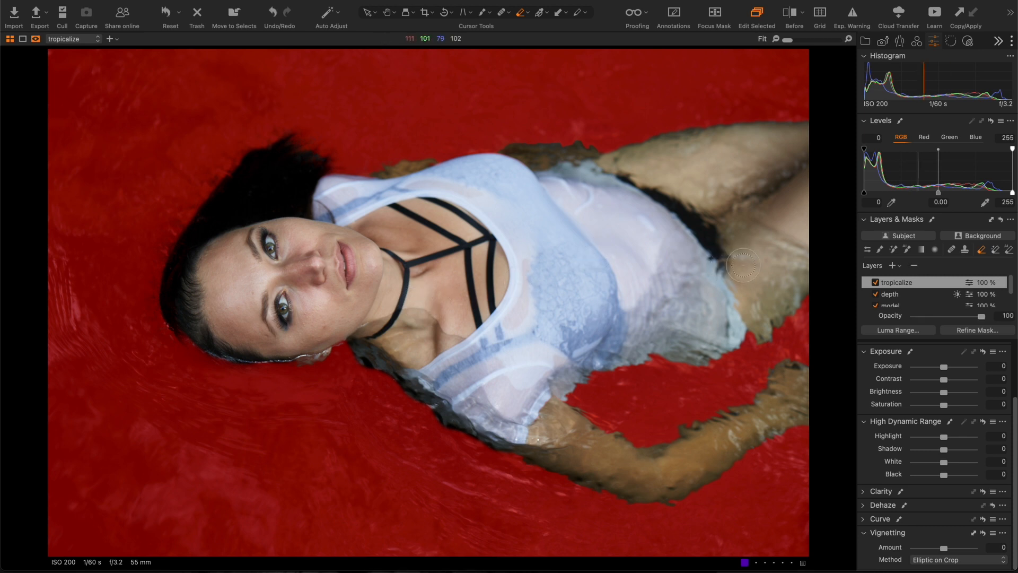
- Set the tropicalize white balance to 2852 K with tint -22,1, with the mask overlay hidden
{"action": "left_click", "coordinate": [919, 45]}
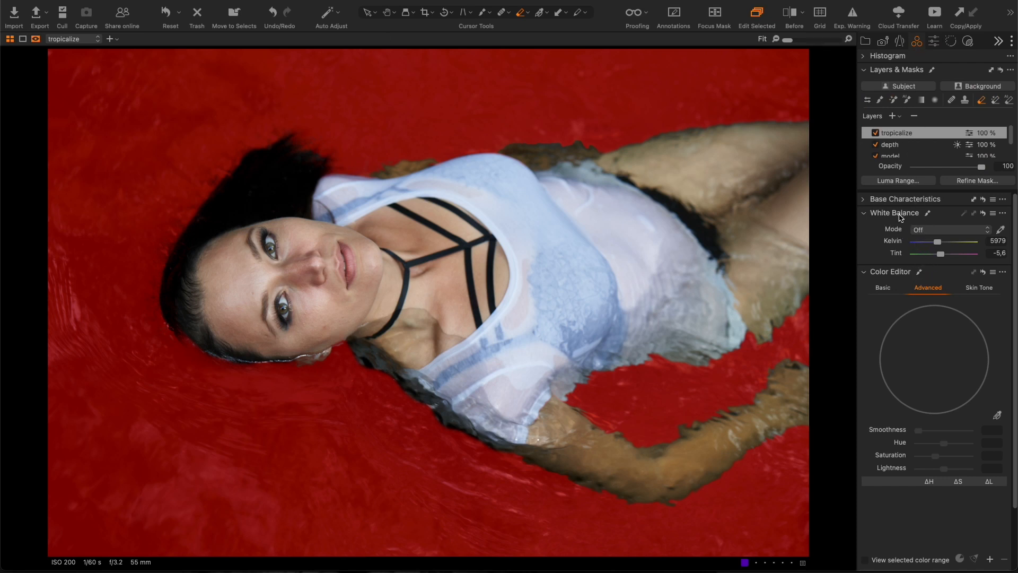
{"action": "key", "text": "m"}
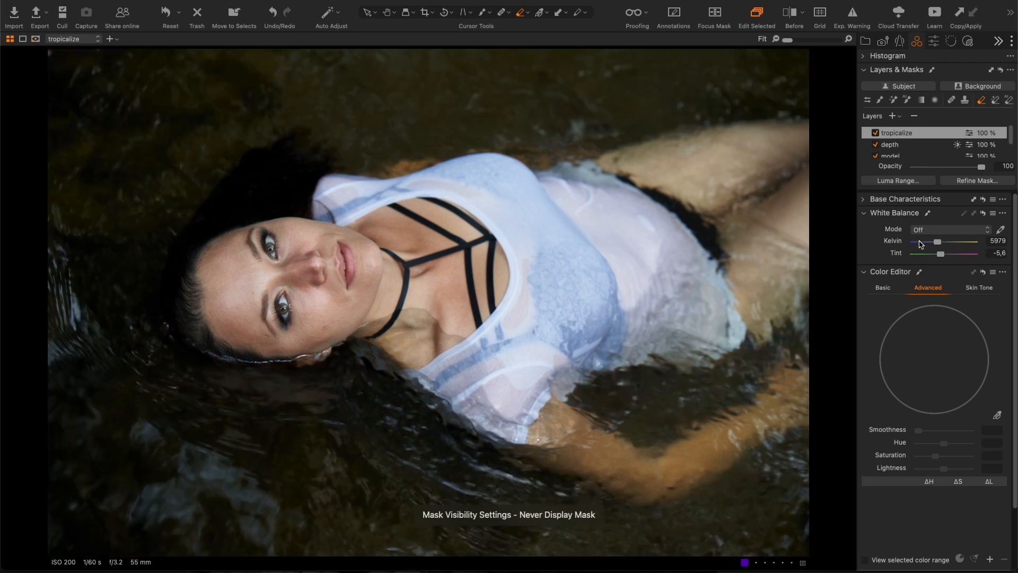
{"action": "left_click_drag", "start_coordinate": [938, 245], "coordinate": [925, 246]}
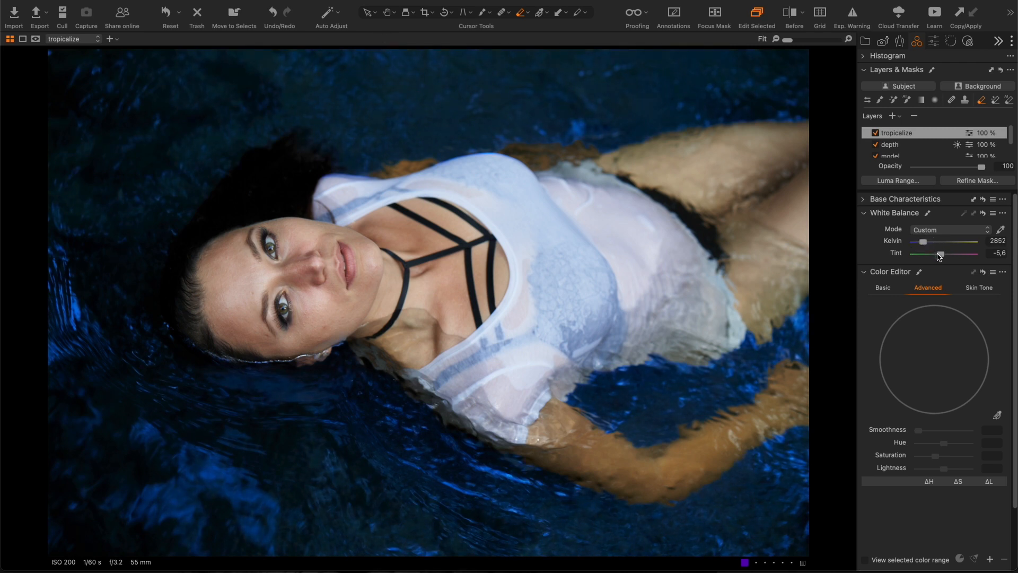
{"action": "left_click_drag", "start_coordinate": [941, 257], "coordinate": [932, 255]}
{"action": "left_click", "coordinate": [919, 273]}
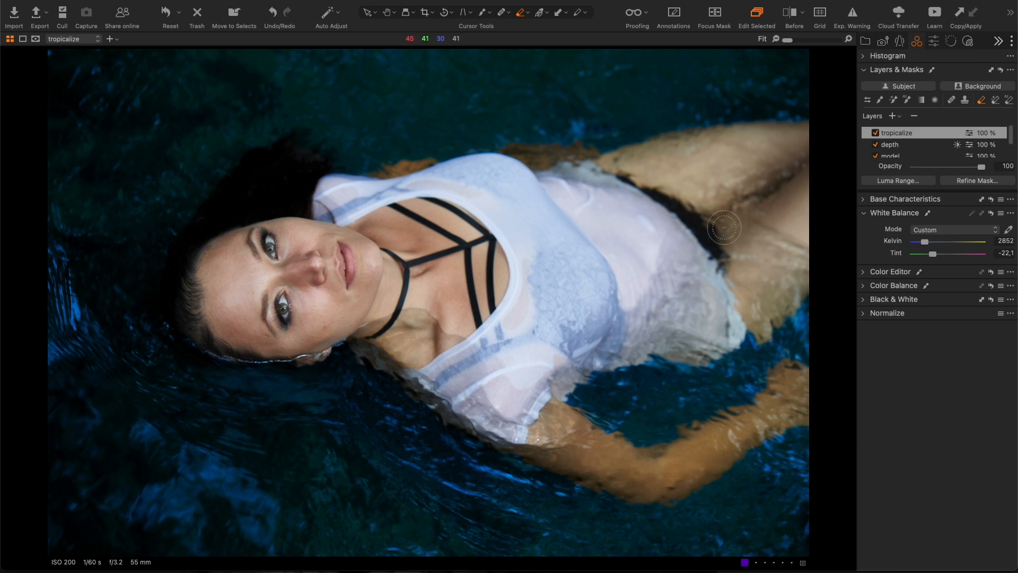
{"action": "left_click", "coordinate": [863, 272]}
- Sample the teal water in the Color Editor and raise its lightness to 30,3
{"action": "left_click", "coordinate": [999, 414]}
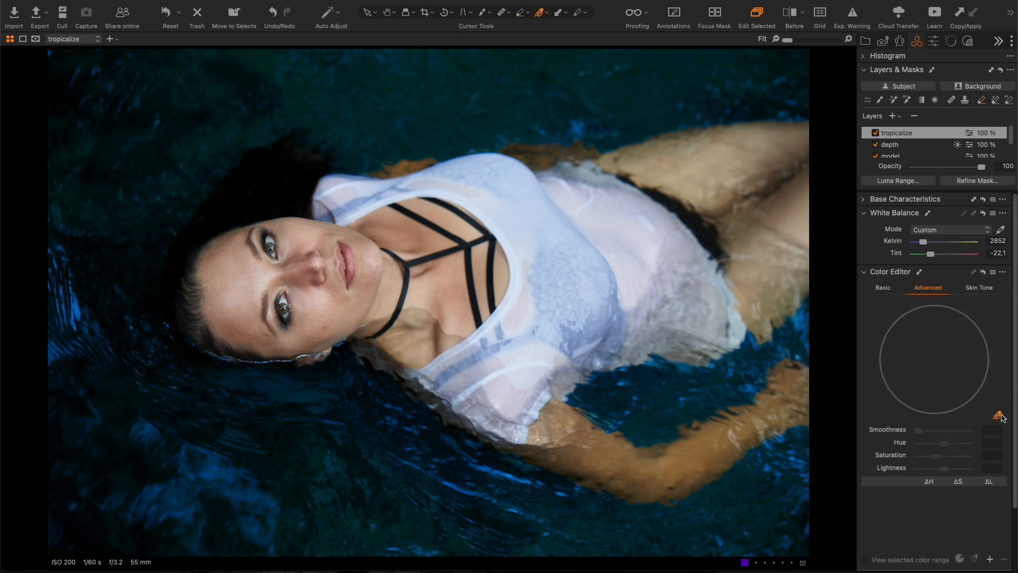
{"action": "left_click", "coordinate": [294, 91]}
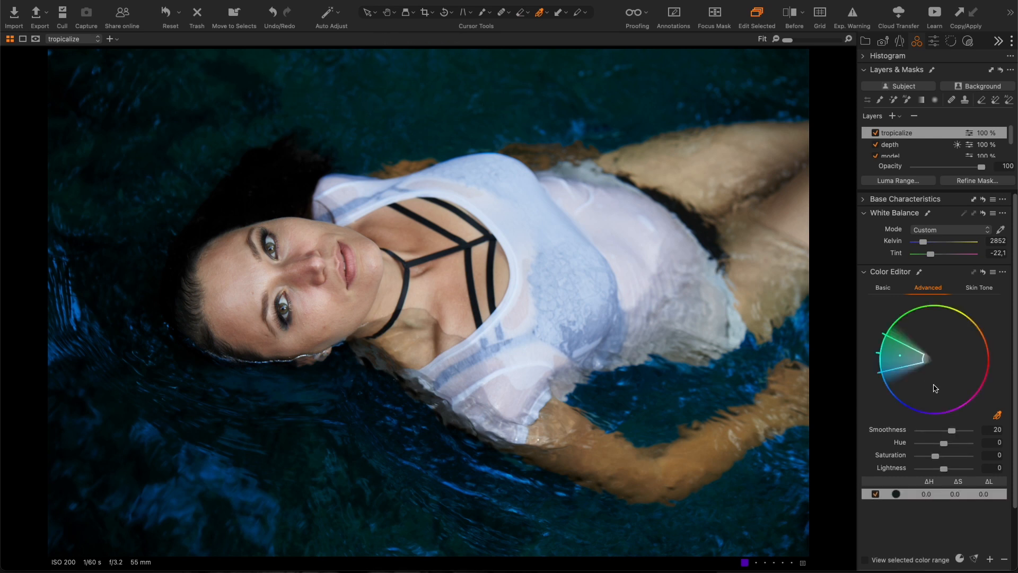
{"action": "left_click_drag", "start_coordinate": [944, 468], "coordinate": [929, 454]}
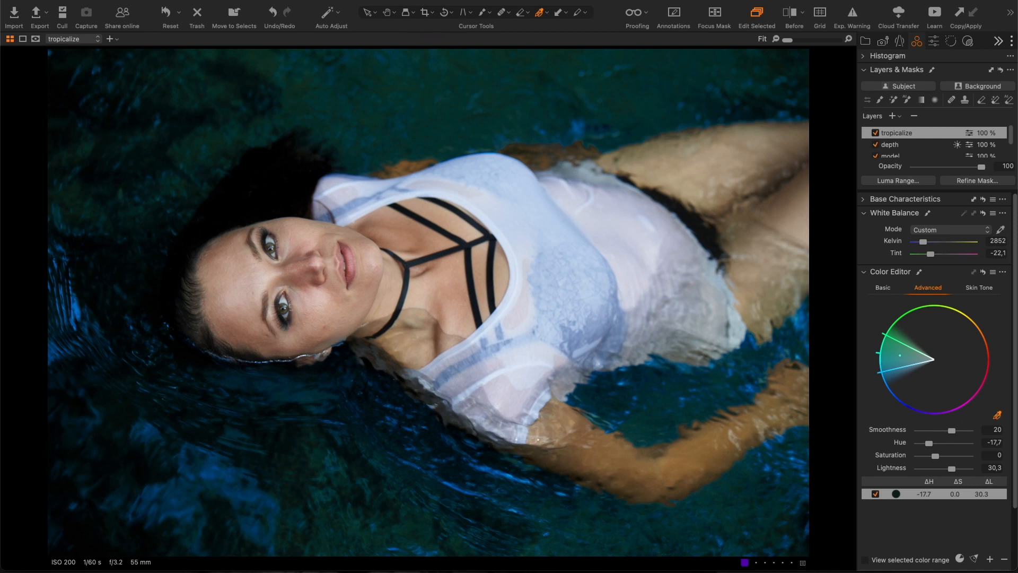
- Sample the blue water, widen its range, and set lightness 33 and hue -11
{"action": "left_click", "coordinate": [506, 469]}
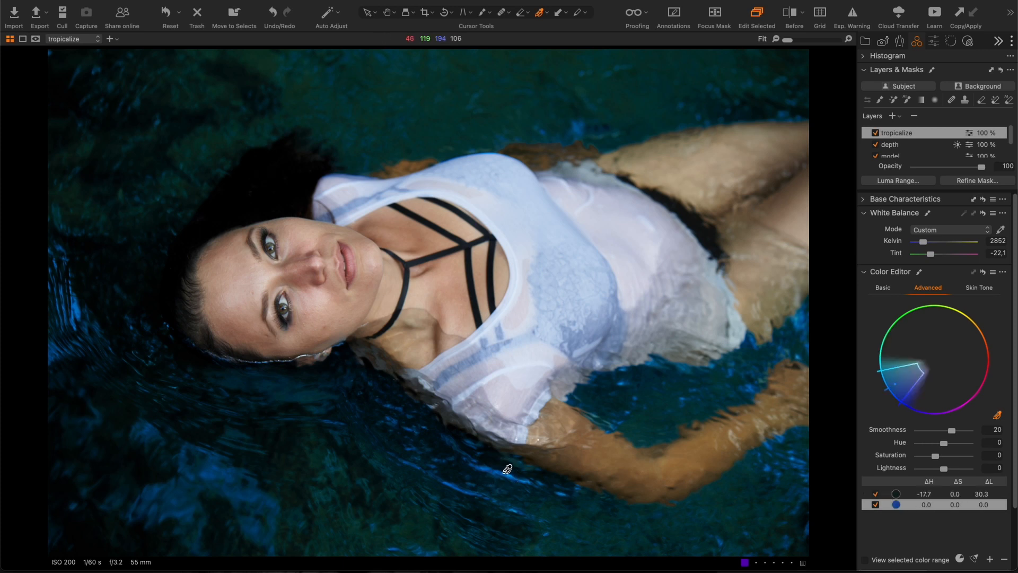
{"action": "left_click_drag", "start_coordinate": [916, 372], "coordinate": [933, 362]}
{"action": "left_click_drag", "start_coordinate": [944, 468], "coordinate": [950, 470]}
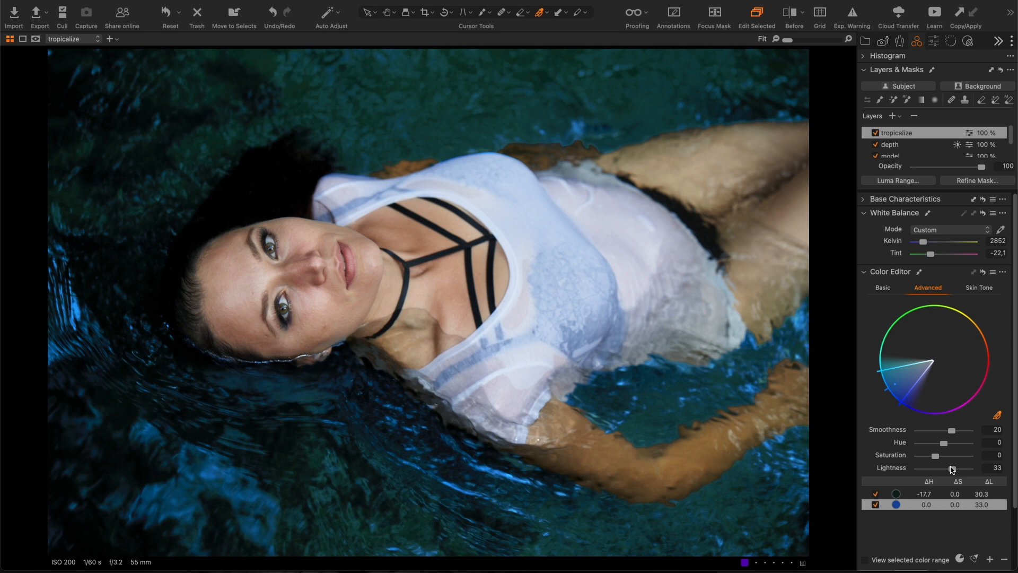
{"action": "mouse_move", "coordinate": [944, 449]}
{"action": "left_mouse_down"}
{"action": "mouse_move", "coordinate": [870, 459]}
{"action": "mouse_move", "coordinate": [978, 461]}
{"action": "mouse_move", "coordinate": [937, 460]}
{"action": "left_mouse_up"}
- Toggle the tropicalize layer off and on to compare the skin, zooming in to 50%
{"action": "left_click", "coordinate": [875, 133]}
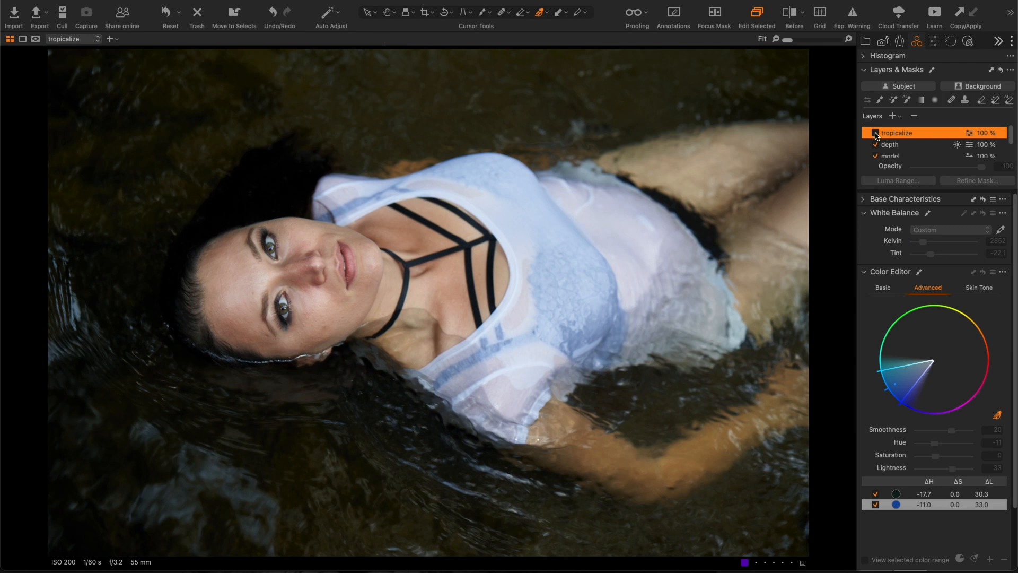
{"action": "left_click", "coordinate": [875, 133]}
{"action": "left_click", "coordinate": [875, 133]}
{"action": "left_click", "coordinate": [875, 133]}
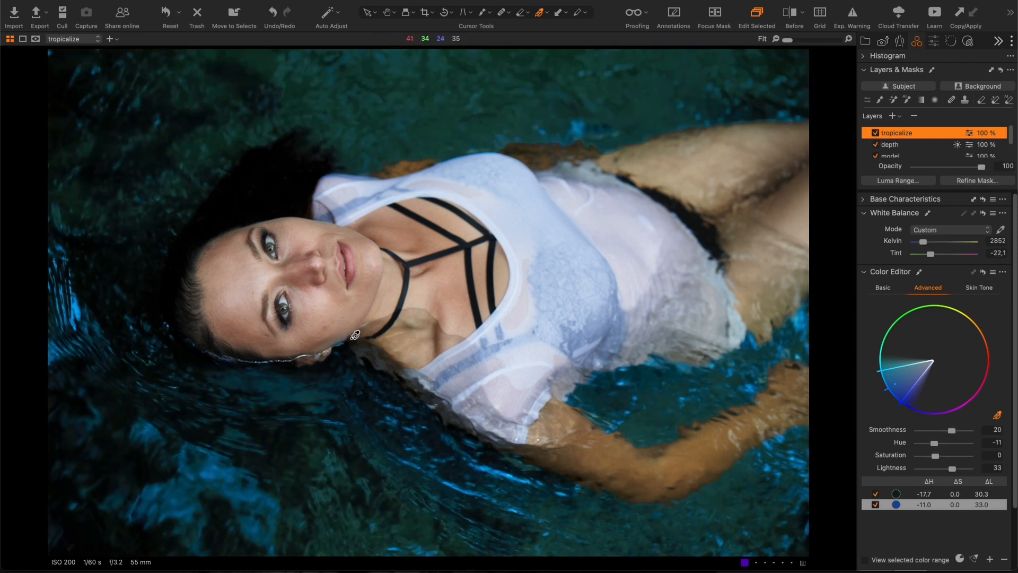
{"action": "scroll", "coordinate": [348, 367], "scroll_direction": "up", "scroll_amount": 2}
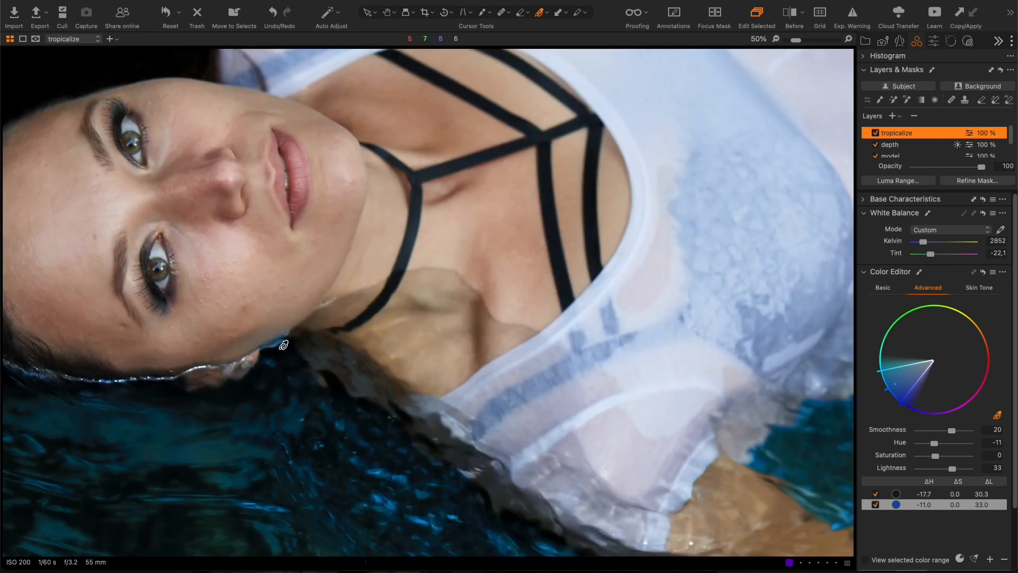
{"action": "left_click", "coordinate": [875, 133]}
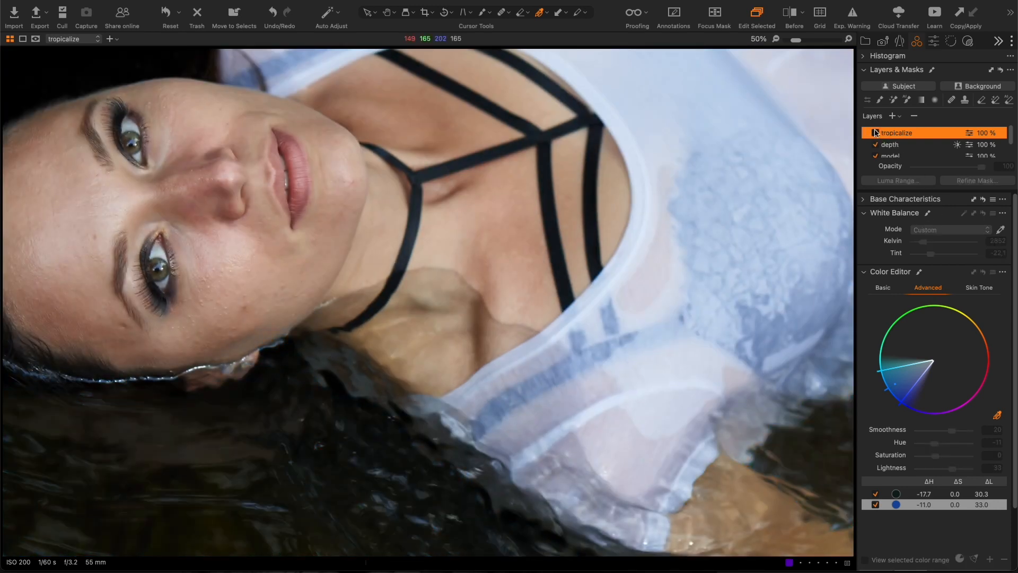
{"action": "left_click", "coordinate": [875, 133]}
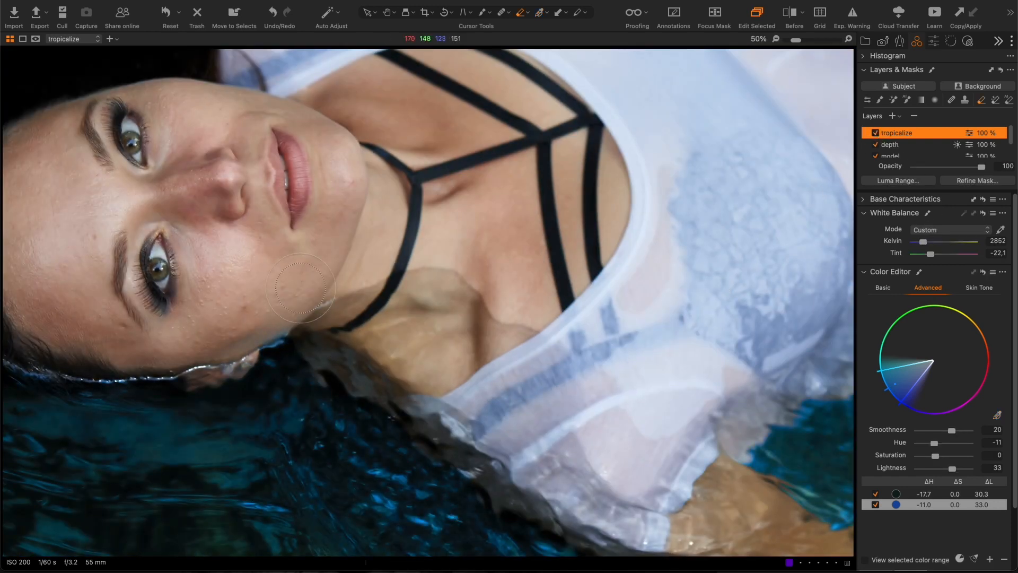
- Lower the eraser flow to 8 and erase the tropicalize tint along the jaw and neck
{"action": "right_click", "coordinate": [296, 320]}
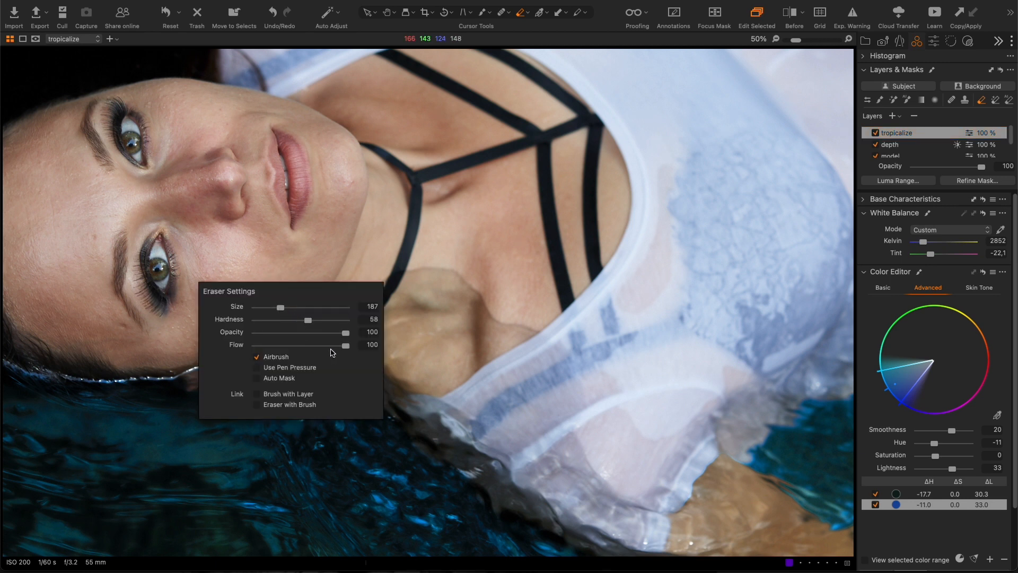
{"action": "mouse_move", "coordinate": [345, 345]}
{"action": "left_mouse_down"}
{"action": "mouse_move", "coordinate": [262, 345]}
{"action": "mouse_move", "coordinate": [276, 322]}
{"action": "left_mouse_up"}
{"action": "right_click", "coordinate": [275, 322]}
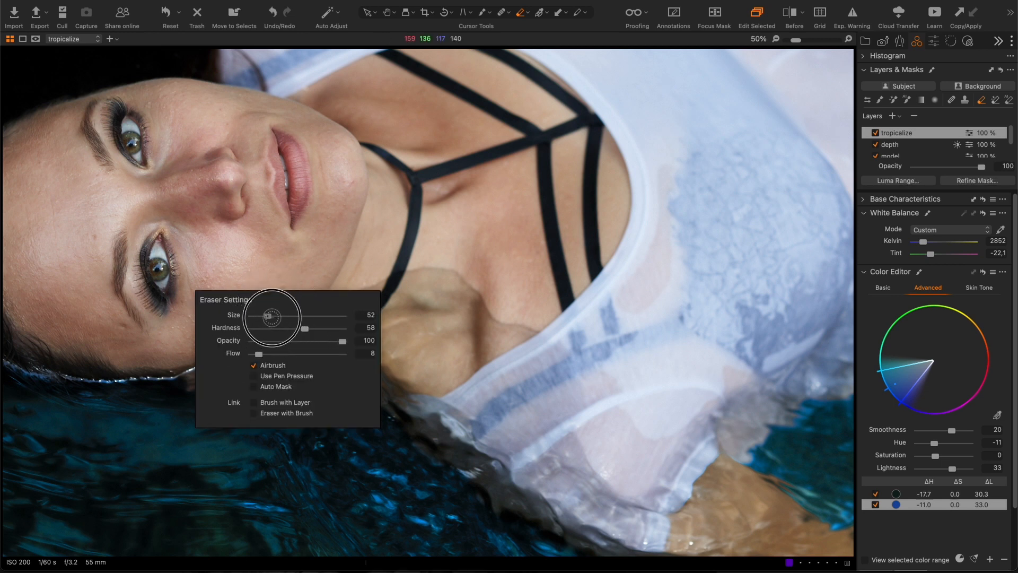
{"action": "mouse_move", "coordinate": [289, 345]}
{"action": "left_mouse_down"}
{"action": "mouse_move", "coordinate": [272, 336]}
{"action": "mouse_move", "coordinate": [295, 333]}
{"action": "mouse_move", "coordinate": [254, 345]}
{"action": "mouse_move", "coordinate": [286, 333]}
{"action": "mouse_move", "coordinate": [275, 342]}
{"action": "left_mouse_up"}
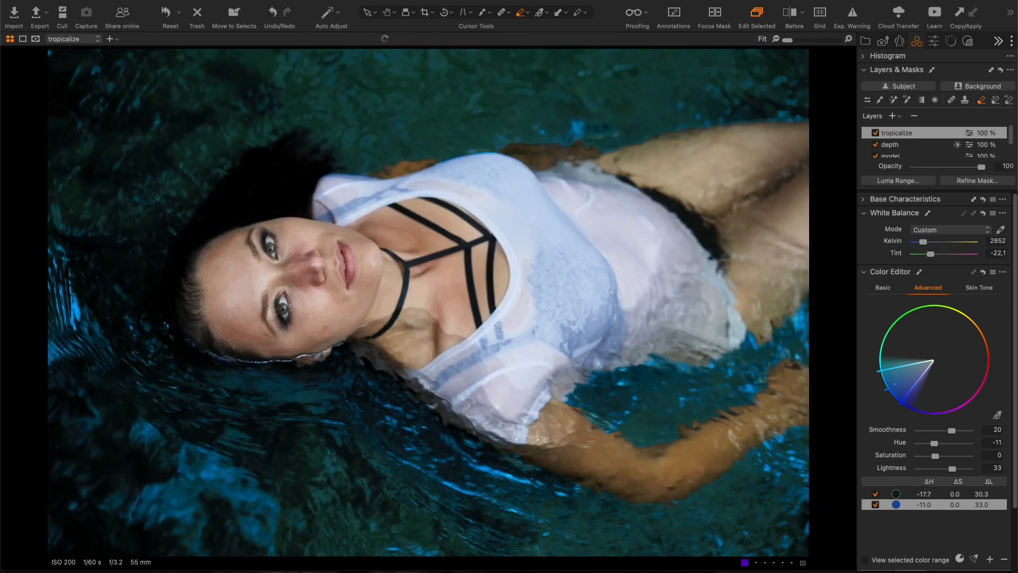
- Erase the blue fringe along the shoulder and the shirt's top edge, then fit the photo to view
{"action": "scroll", "coordinate": [378, 202], "scroll_direction": "up", "scroll_amount": 3}
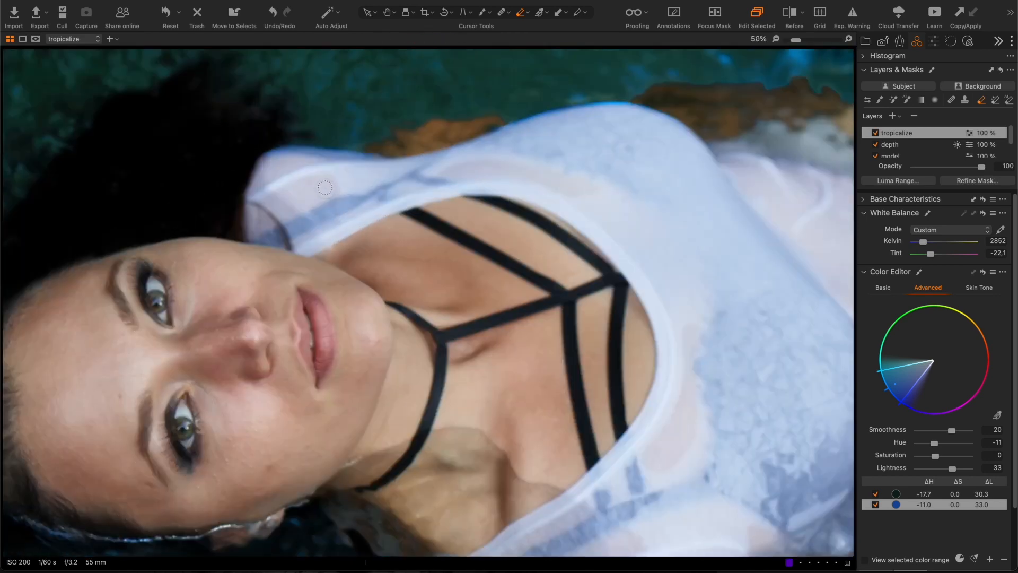
{"action": "left_click_drag", "start_coordinate": [256, 152], "coordinate": [382, 151]}
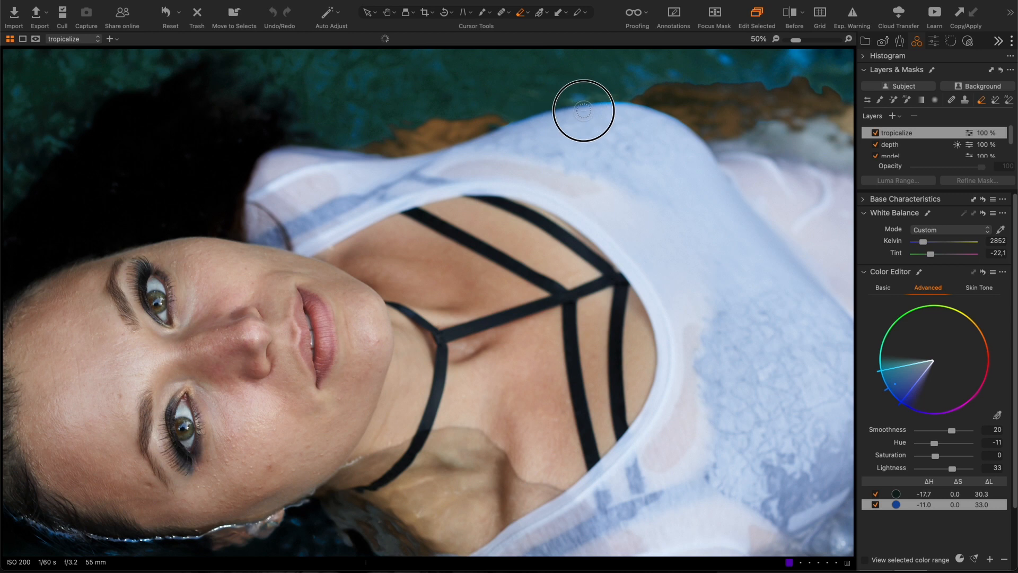
{"action": "mouse_move", "coordinate": [531, 116]}
{"action": "left_mouse_down"}
{"action": "mouse_move", "coordinate": [596, 104]}
{"action": "mouse_move", "coordinate": [666, 117]}
{"action": "left_mouse_up"}
{"action": "key", "text": "super+0"}
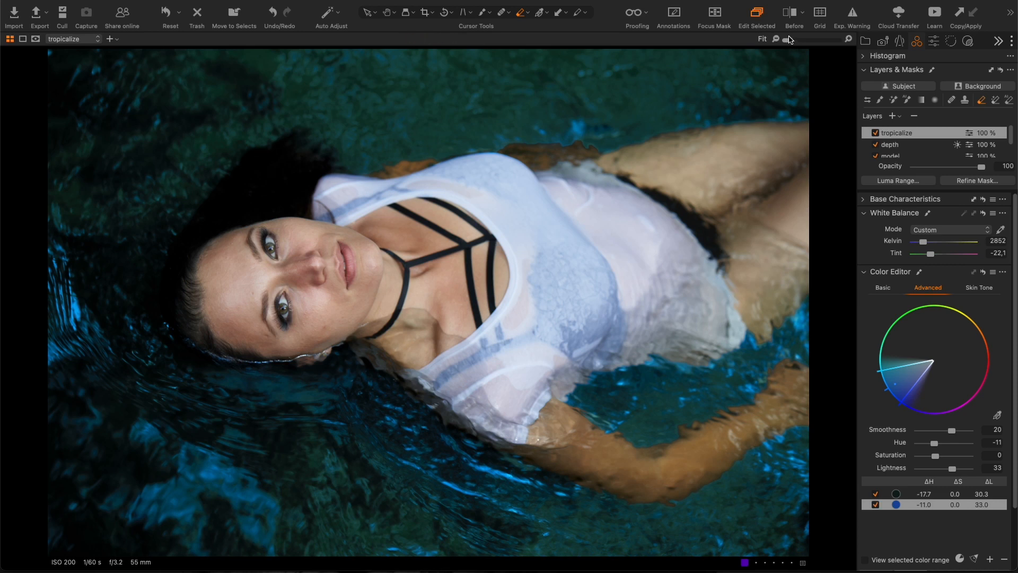
- Turn on the Before/After split view and drag the divider fully left to show the edited version
{"action": "left_click", "coordinate": [790, 13]}
{"action": "left_click_drag", "start_coordinate": [422, 304], "coordinate": [48, 350]}
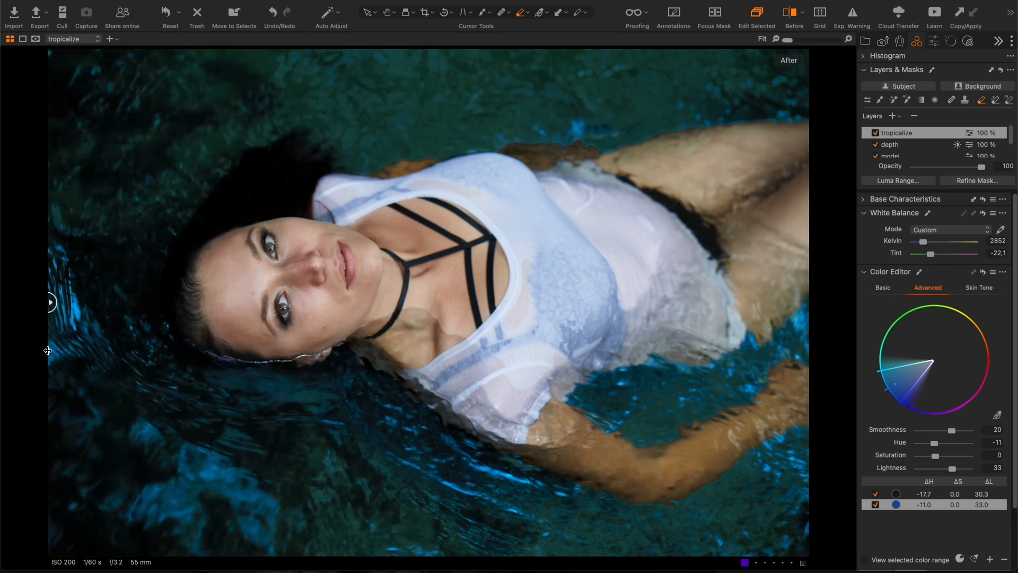